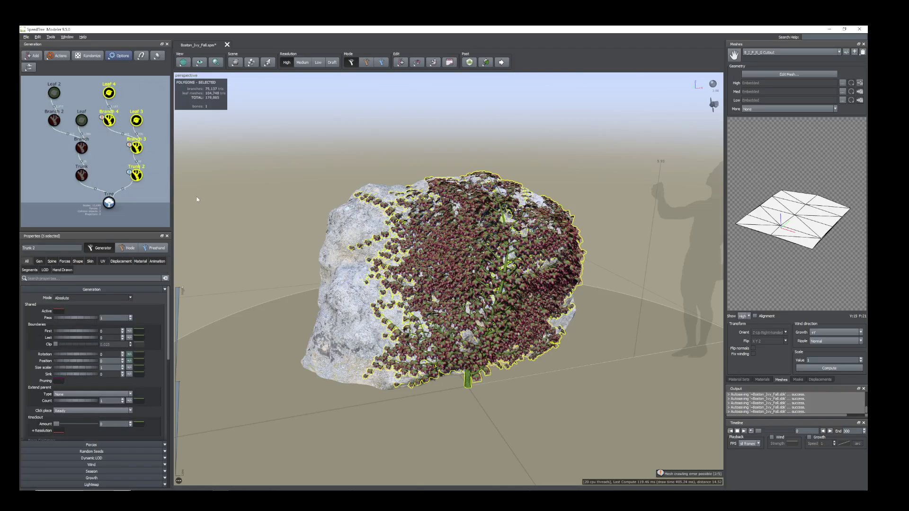
Hide the selected ivy generators and the rock in the scene, and review the existing materials, including Rock.tga
key(h)
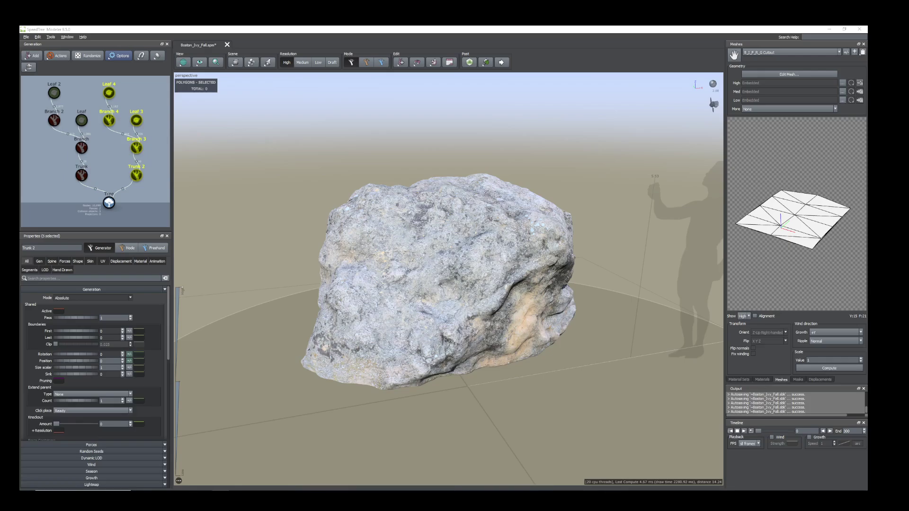
click(762, 380)
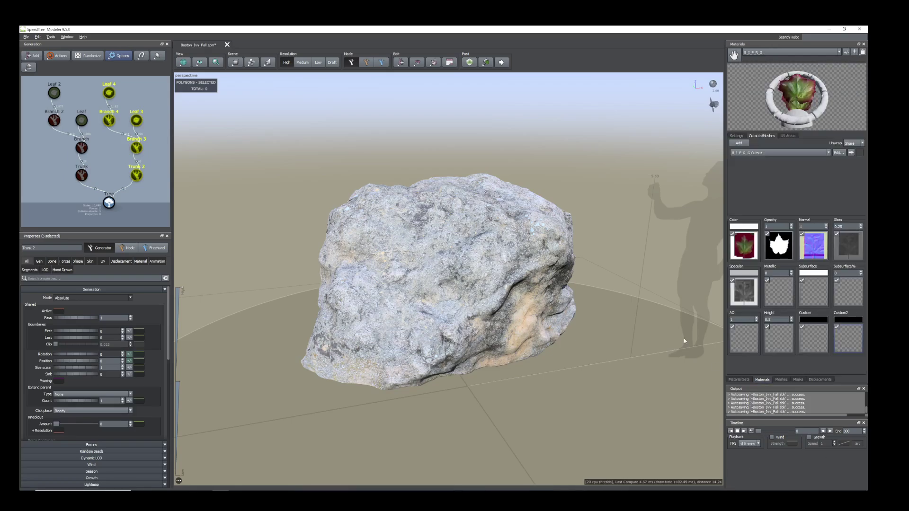
click(854, 52)
click(786, 53)
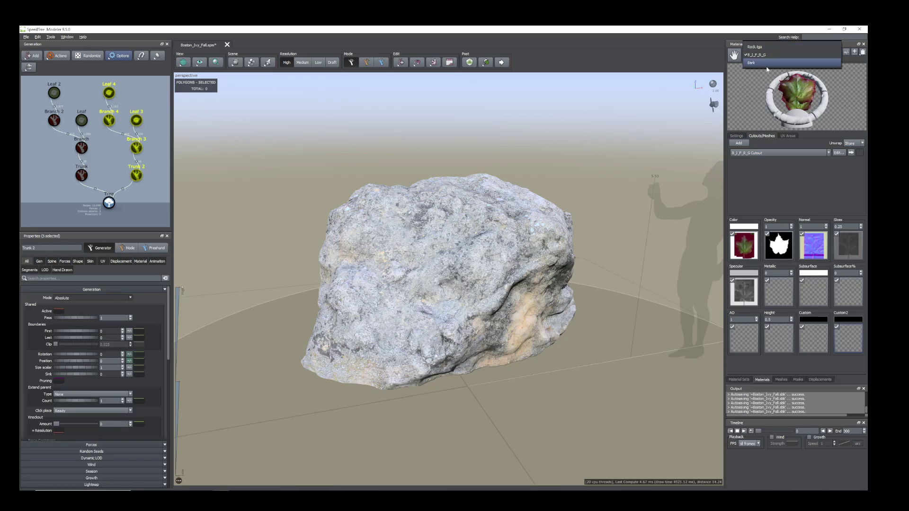
click(505, 268)
key(h)
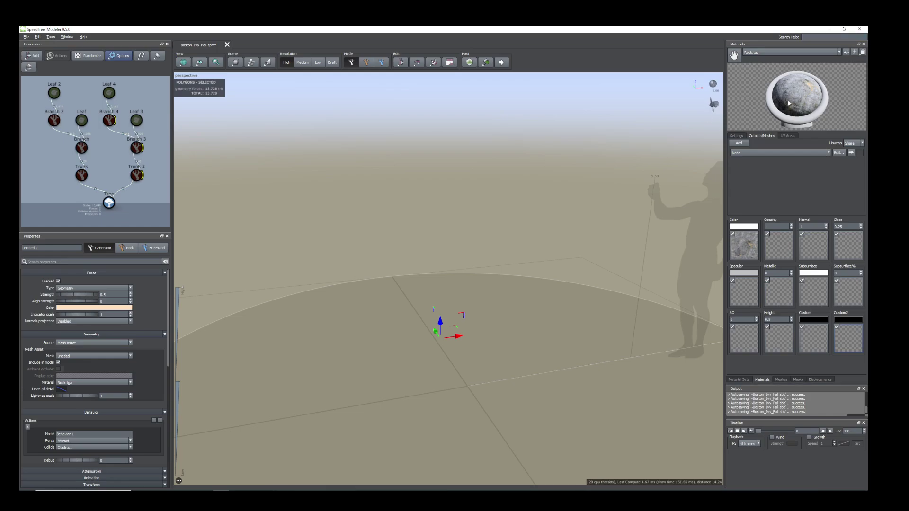
Add the Rock.obj file as a new mesh asset and set its orientation to Y-Up Right-handed
click(781, 379)
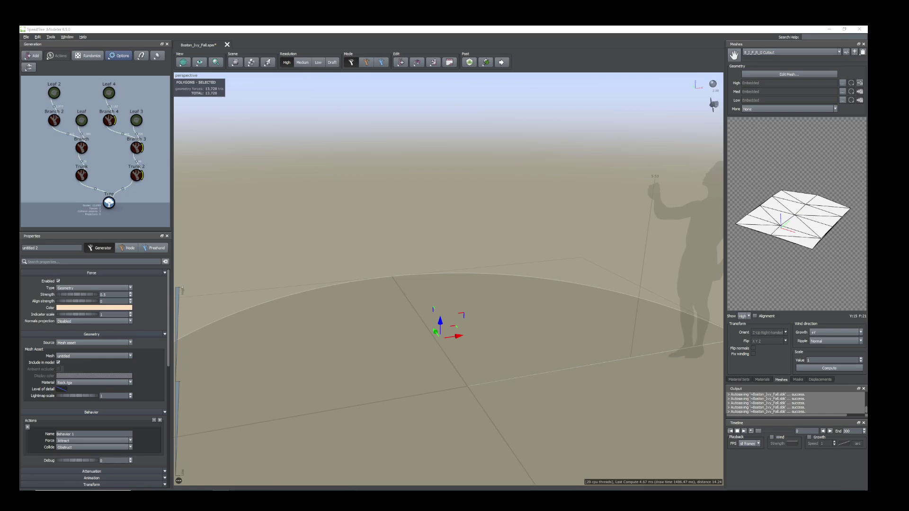
click(840, 53)
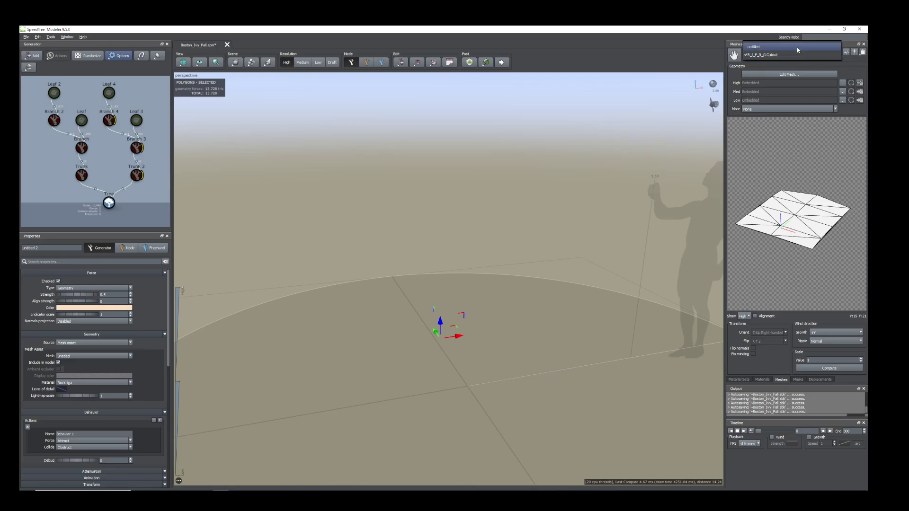
click(855, 52)
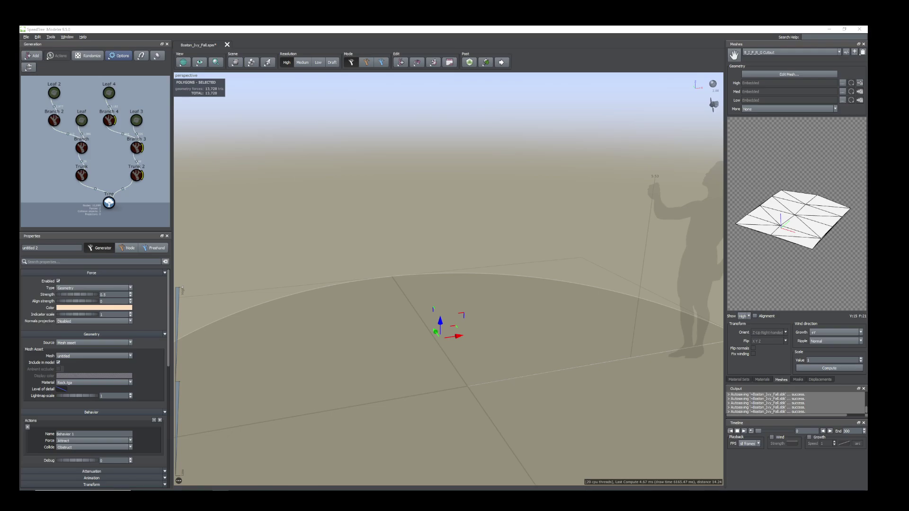
click(785, 333)
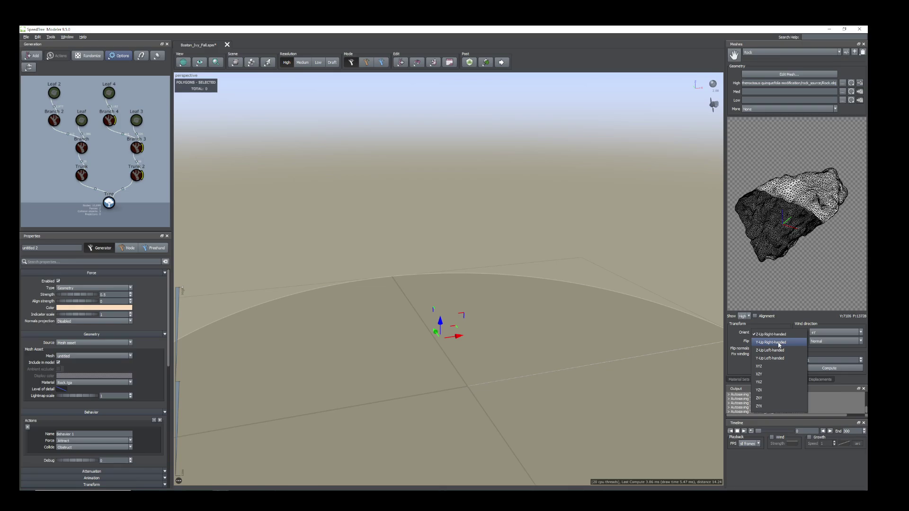
click(779, 345)
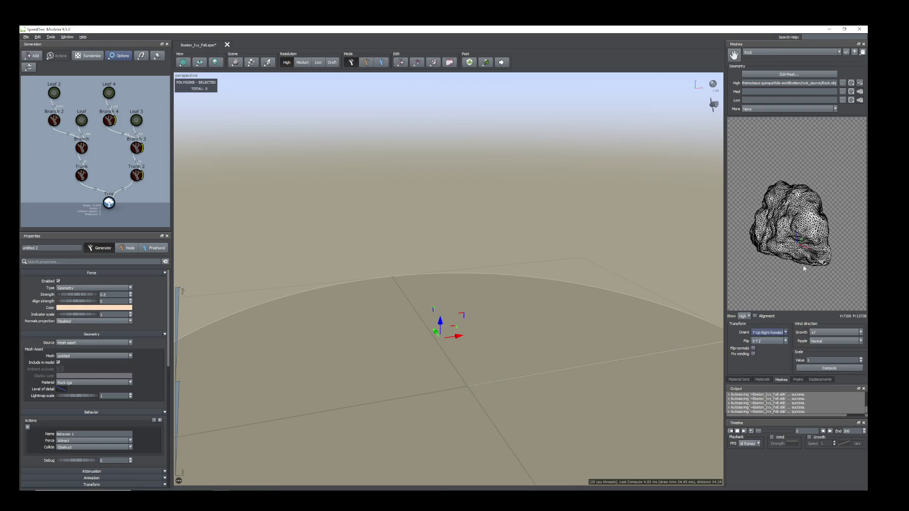
drag(803, 269, 835, 255)
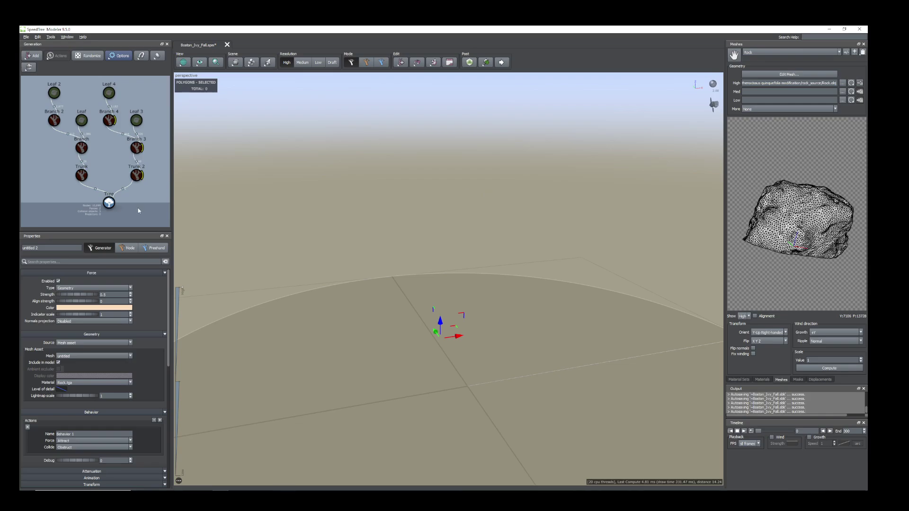
Add a new Trunk generator to the Tree node
click(109, 204)
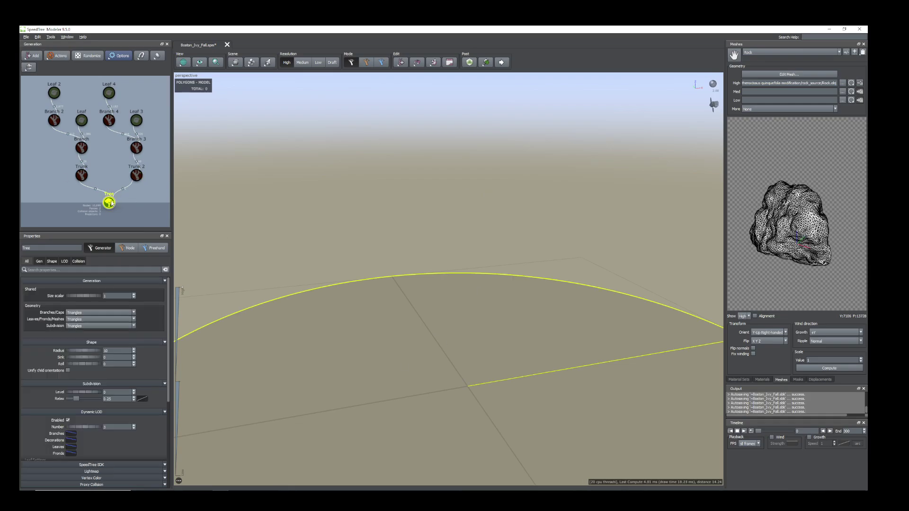
middle_drag(111, 204, 64, 163)
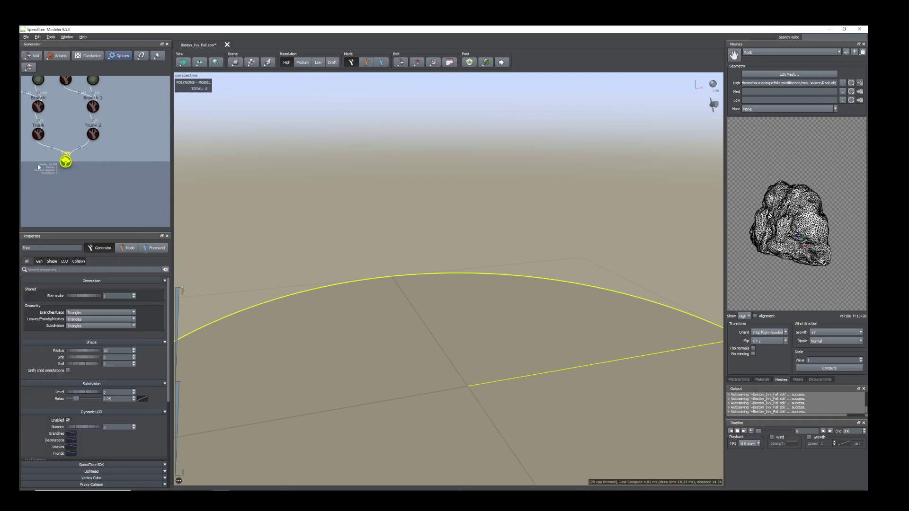
right_click(63, 164)
mouse_move(90, 168)
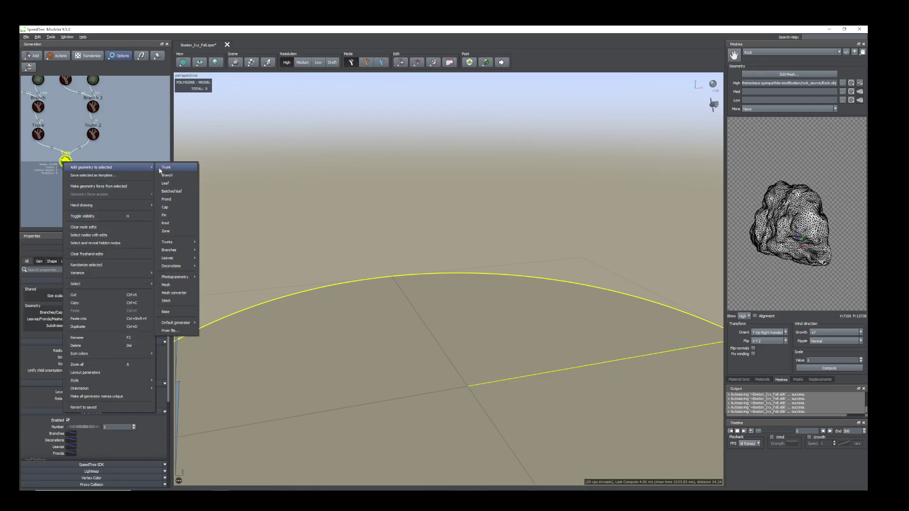
click(179, 169)
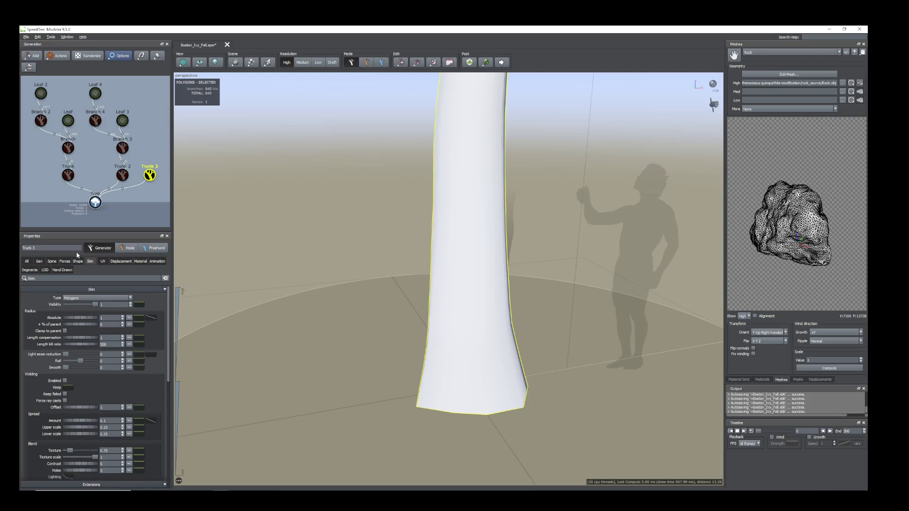
Set the new trunk's absolute spine length to 6 and its absolute skin radius to 0.04
click(51, 262)
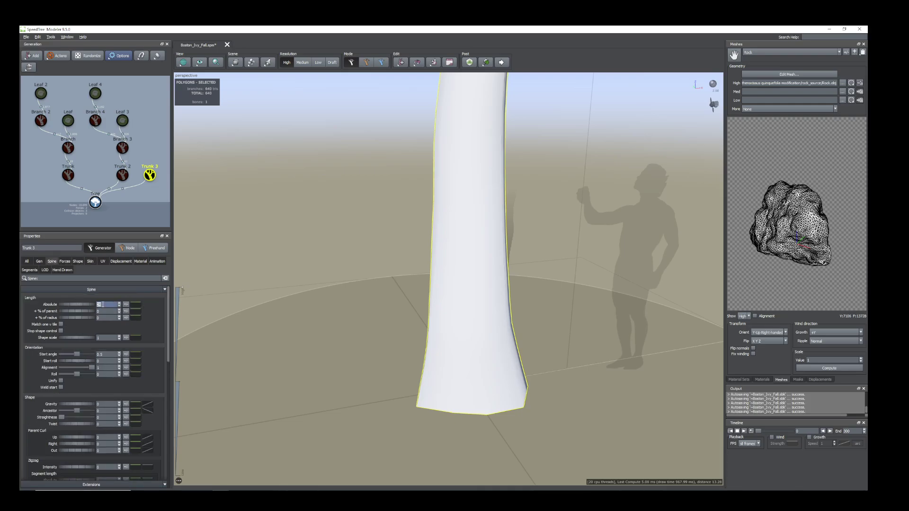
text(6)
key(Return)
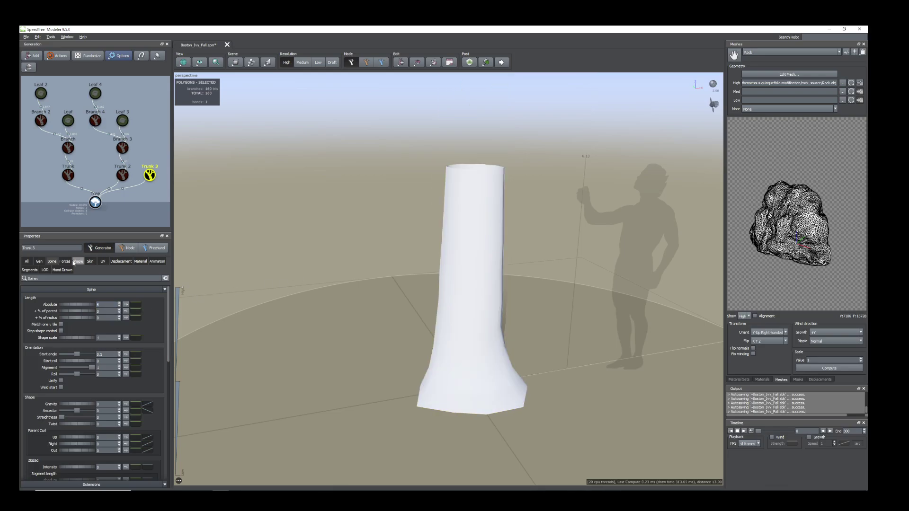
click(91, 261)
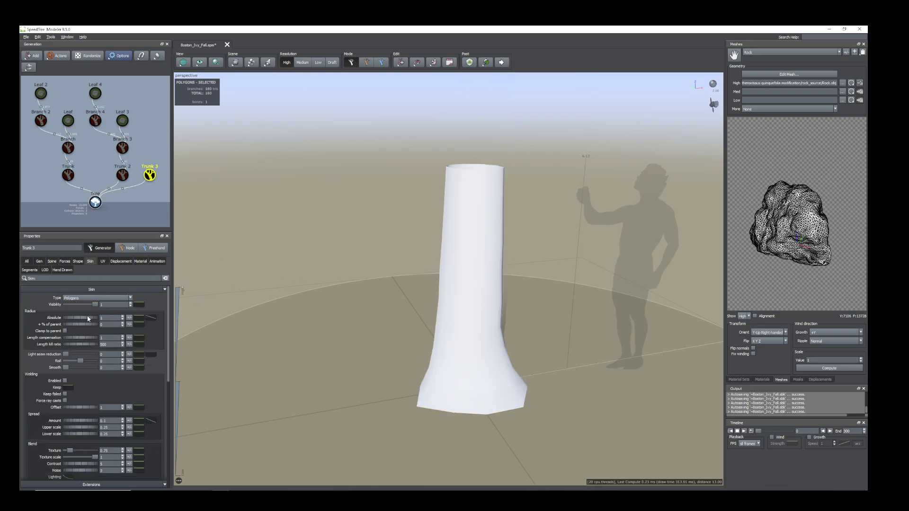
drag(89, 318, 57, 313)
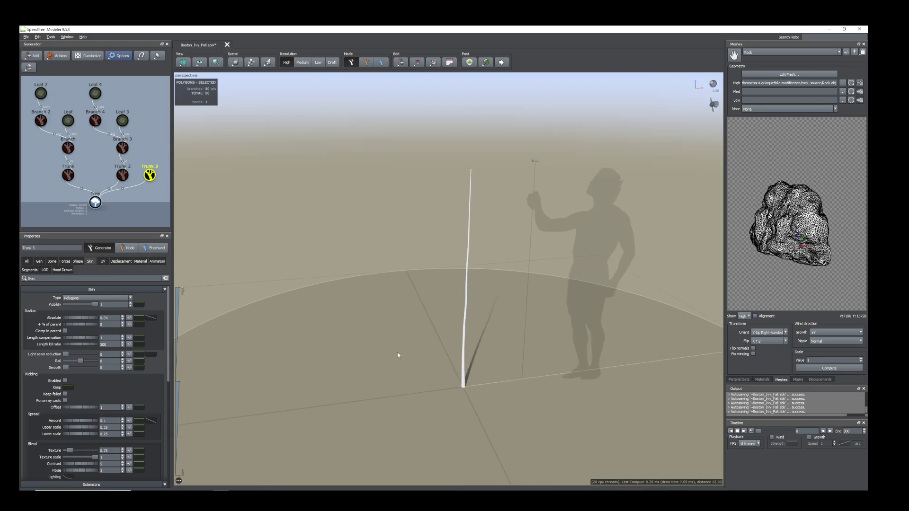
scroll(498, 355, up, 3)
drag(497, 353, 484, 342)
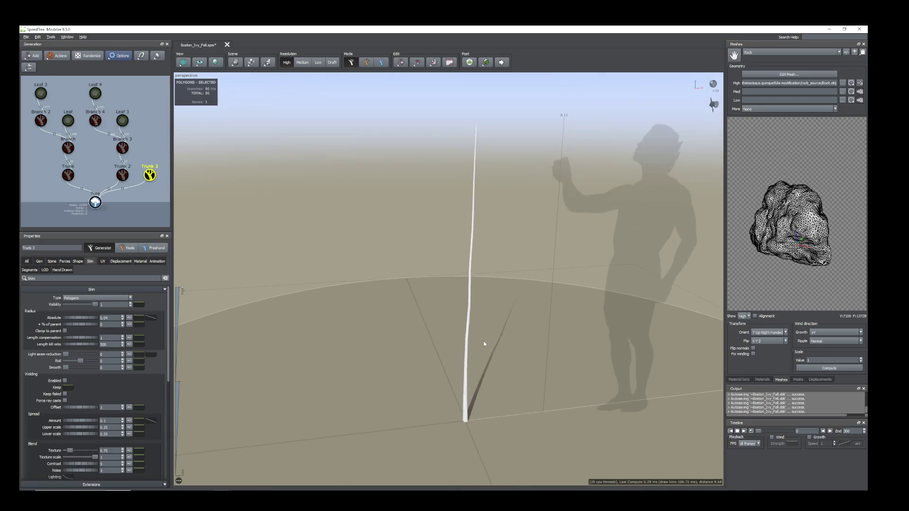
Assign the Bark material to the new trunk's branch geometry
click(468, 339)
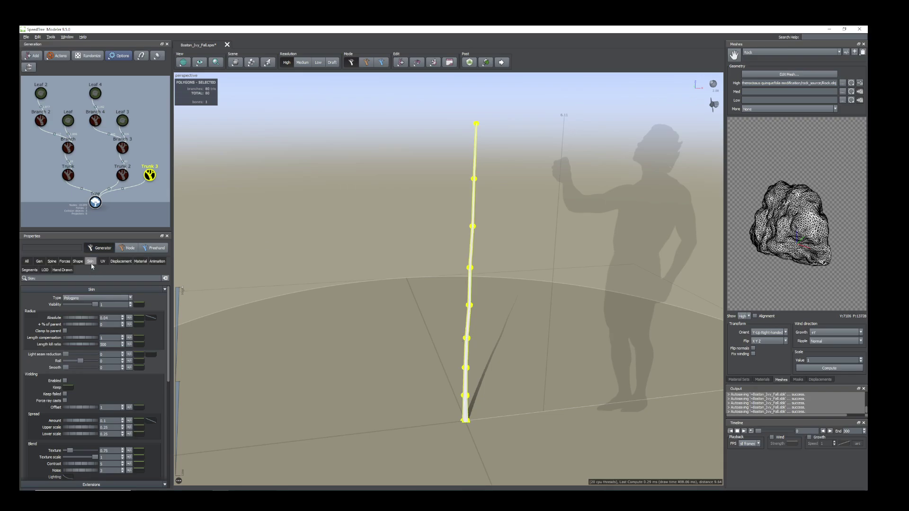
click(141, 262)
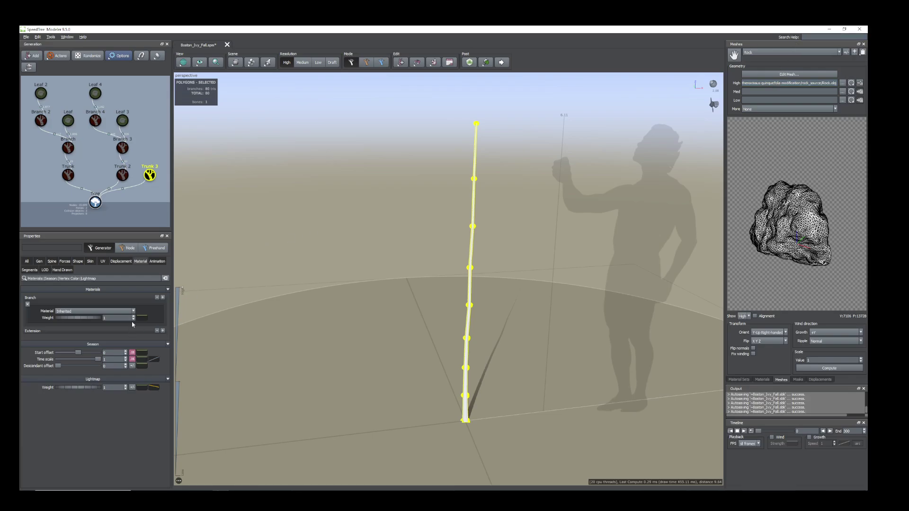
click(95, 311)
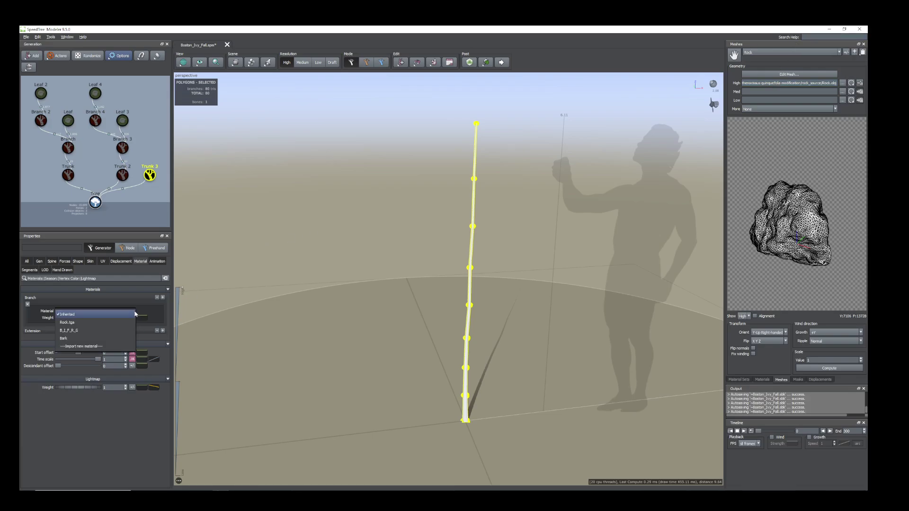
click(65, 340)
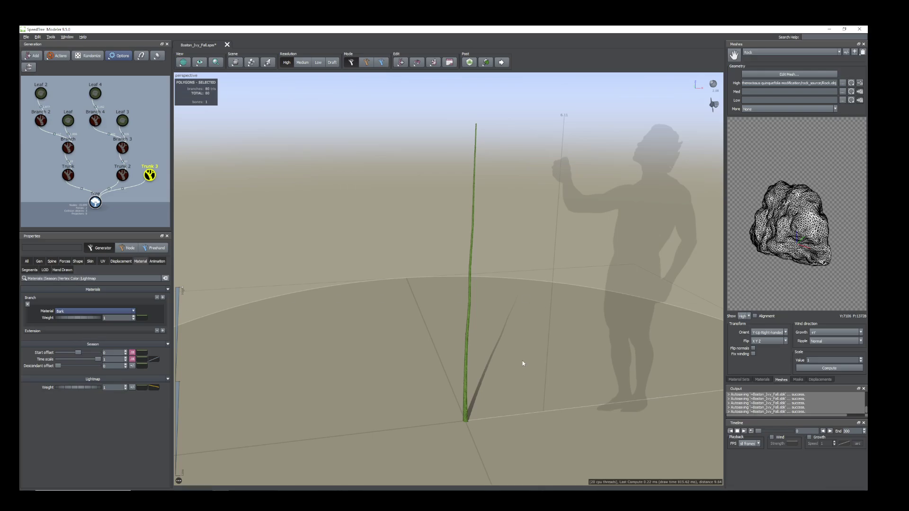
Add a geometry force that uses the Rock mesh to the new trunk
drag(523, 363, 516, 357)
mouse_move(470, 329)
mouse_down()
mouse_move(444, 330)
mouse_move(471, 336)
mouse_up()
click(471, 336)
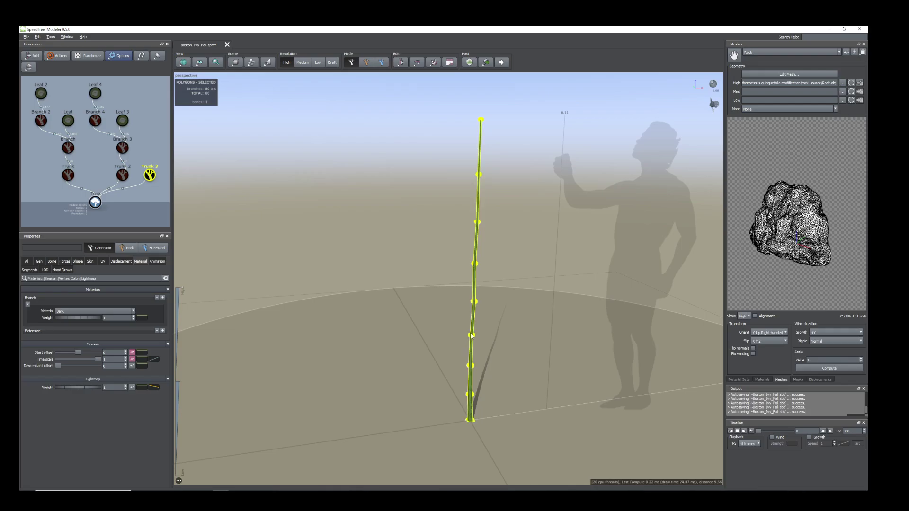
mouse_move(472, 335)
mouse_down()
mouse_move(535, 365)
mouse_move(483, 344)
mouse_up()
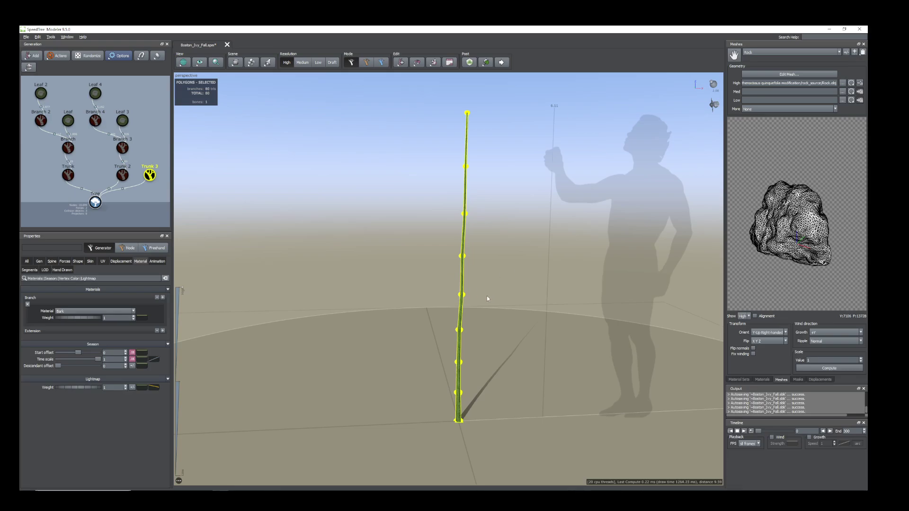
drag(475, 287, 505, 310)
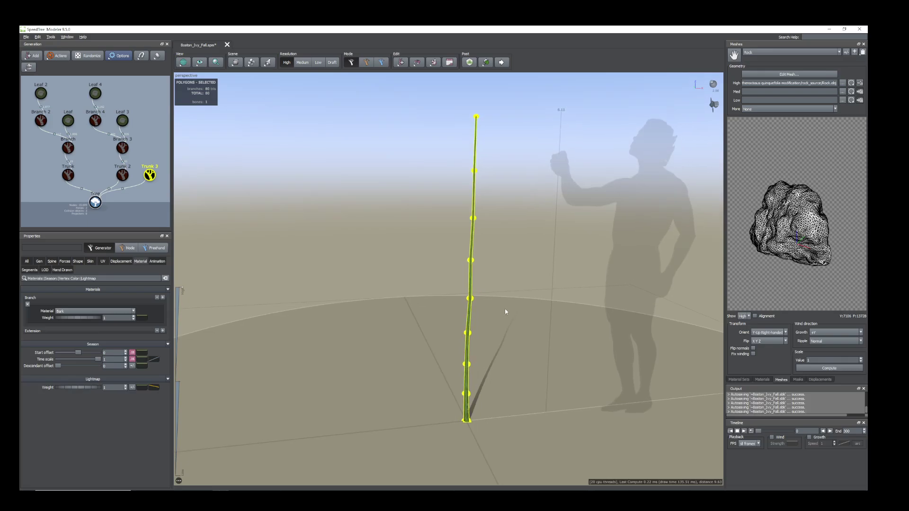
scroll(507, 311, down, 1)
right_click(469, 247)
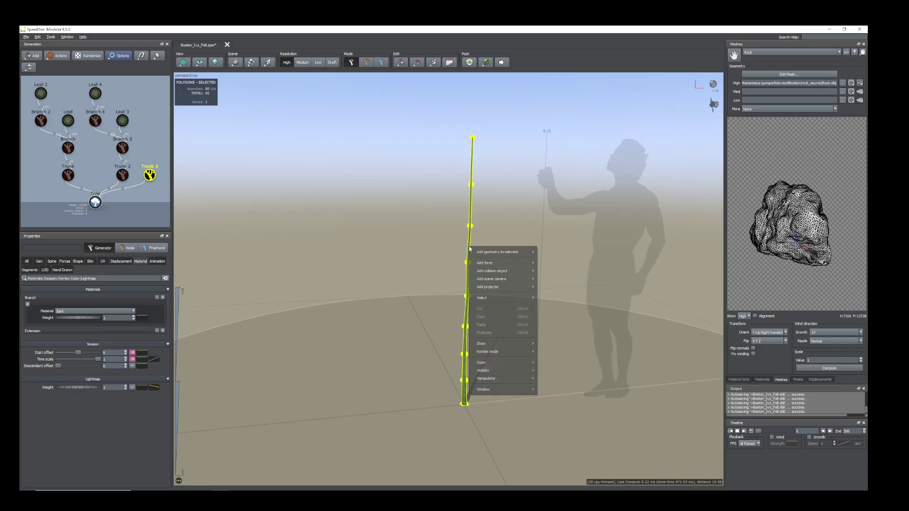
mouse_move(488, 264)
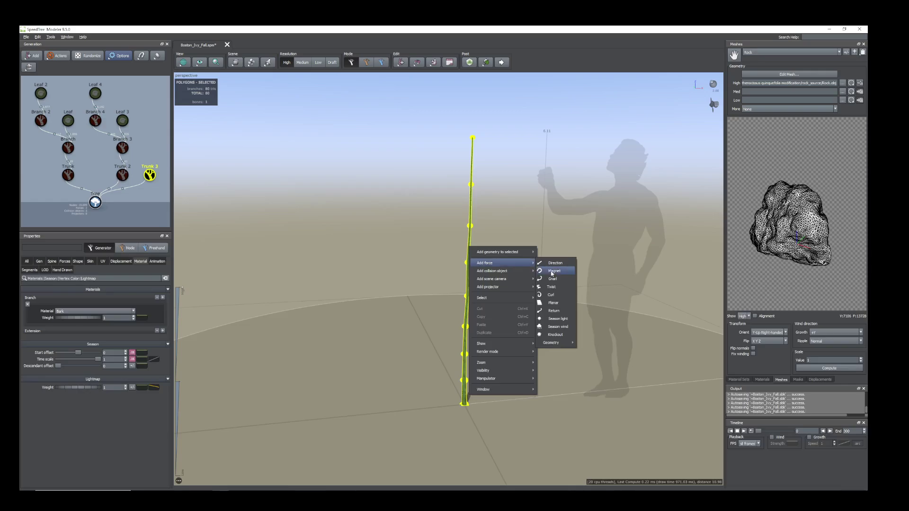
mouse_move(557, 346)
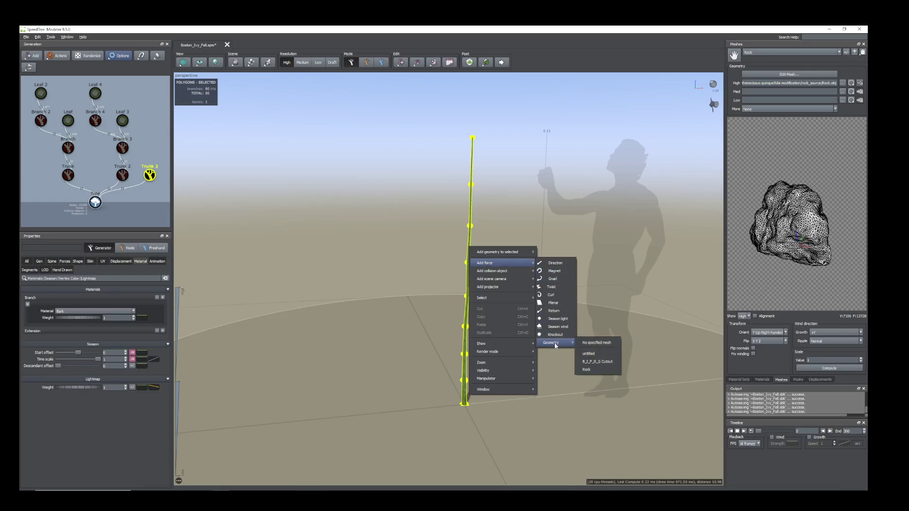
click(594, 369)
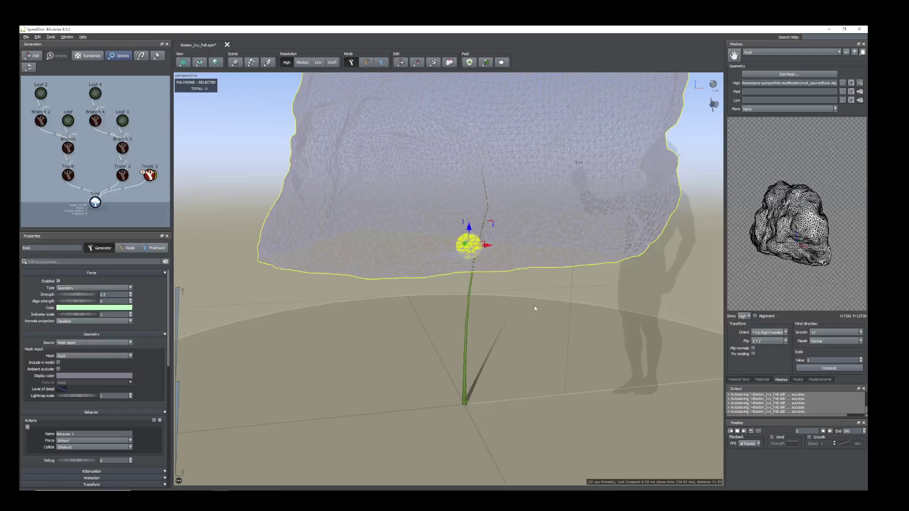
Lower the Rock force to ground level and shift it back so the trunk's base stands in front of the rock
drag(468, 228, 462, 368)
drag(516, 425, 531, 406)
drag(489, 352, 486, 365)
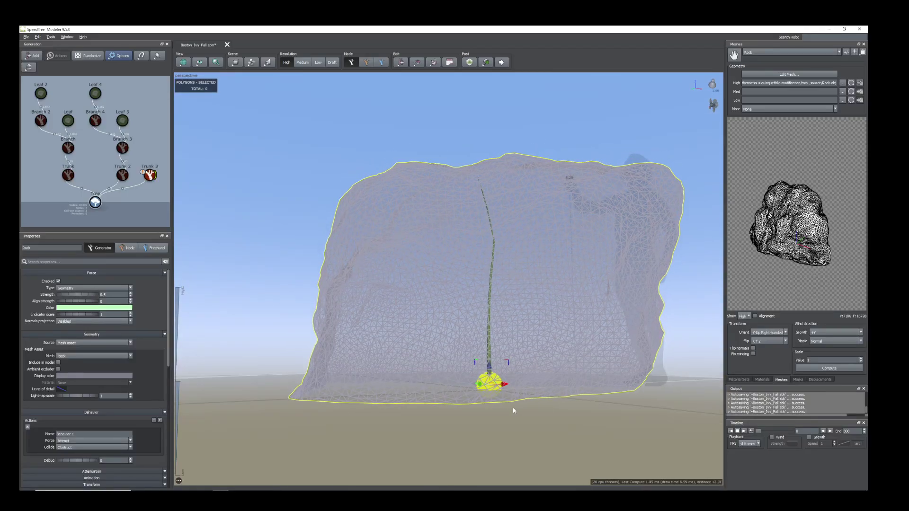
scroll(514, 410, down, 4)
drag(507, 415, 507, 422)
drag(469, 348, 410, 325)
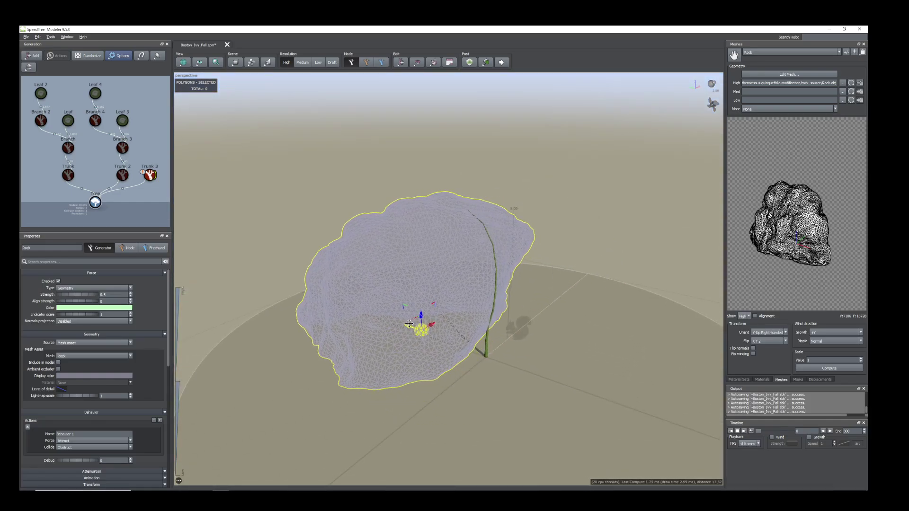
drag(561, 332, 530, 299)
scroll(477, 278, up, 6)
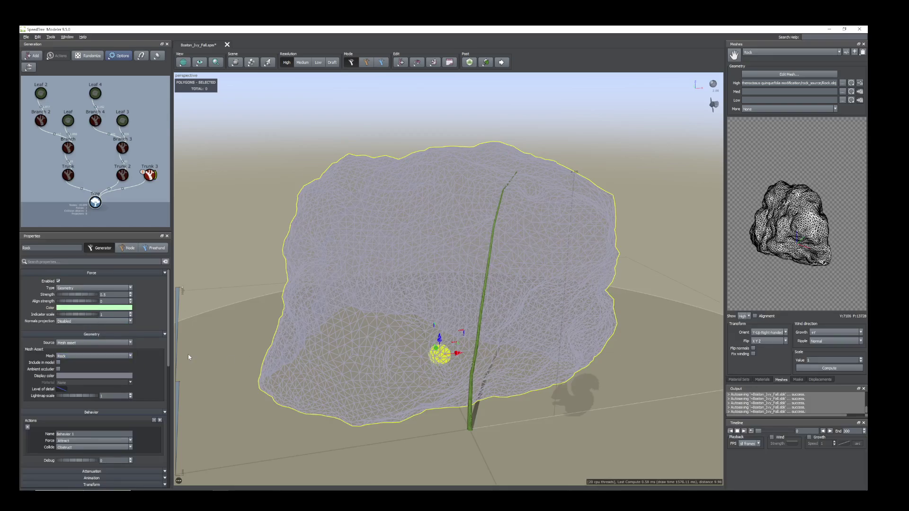
Include the Rock force mesh in the model and assign the rock texture material to it
click(59, 362)
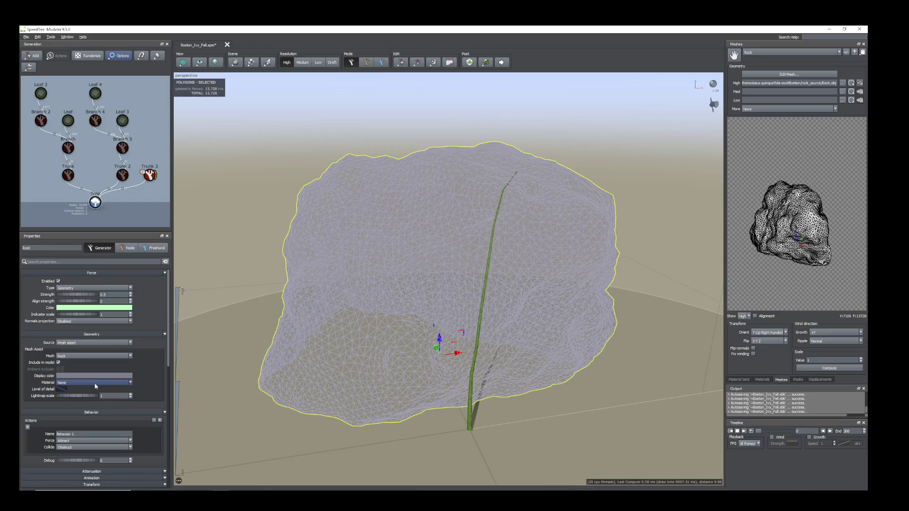
click(131, 383)
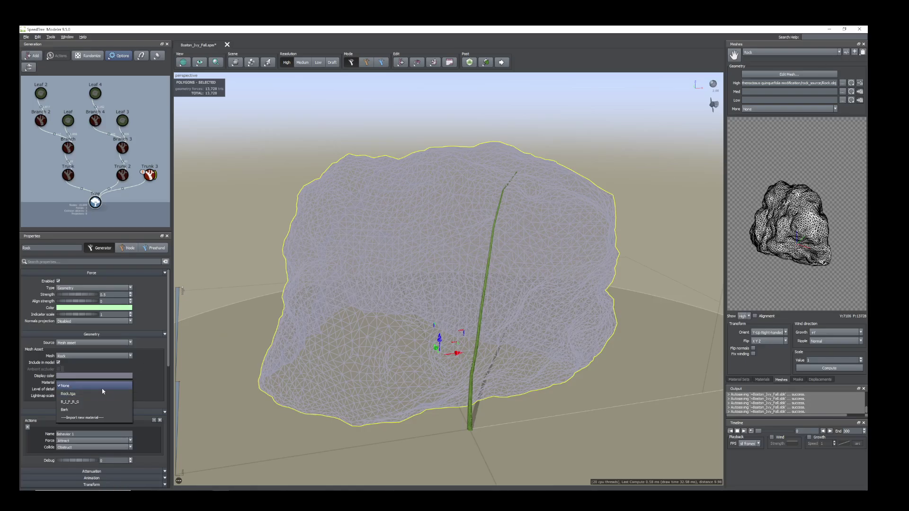
click(84, 396)
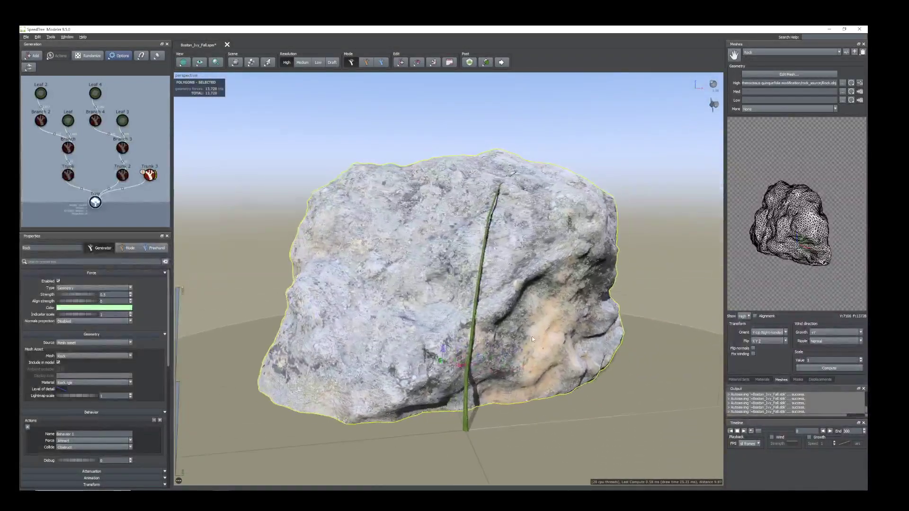
drag(532, 337, 514, 344)
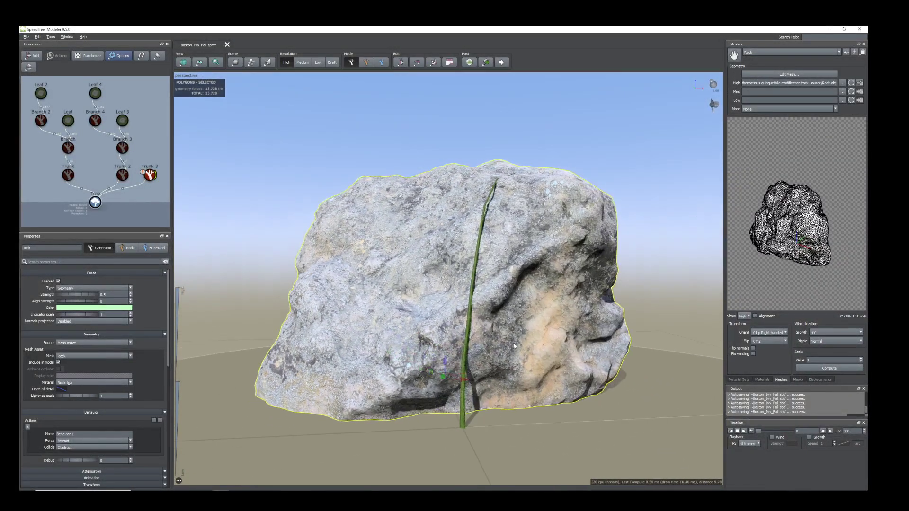
Lower the relative segment length of the new trunk so its spine bends more smoothly over the rock
click(470, 322)
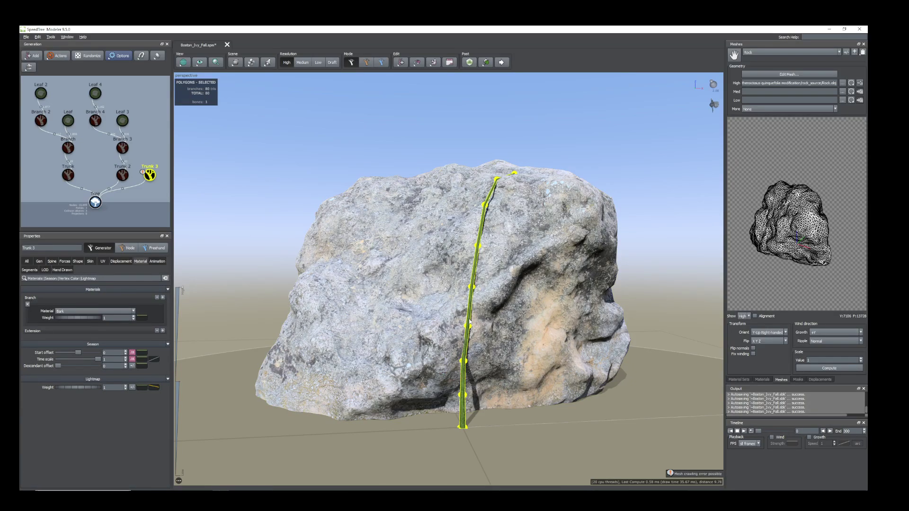
click(29, 270)
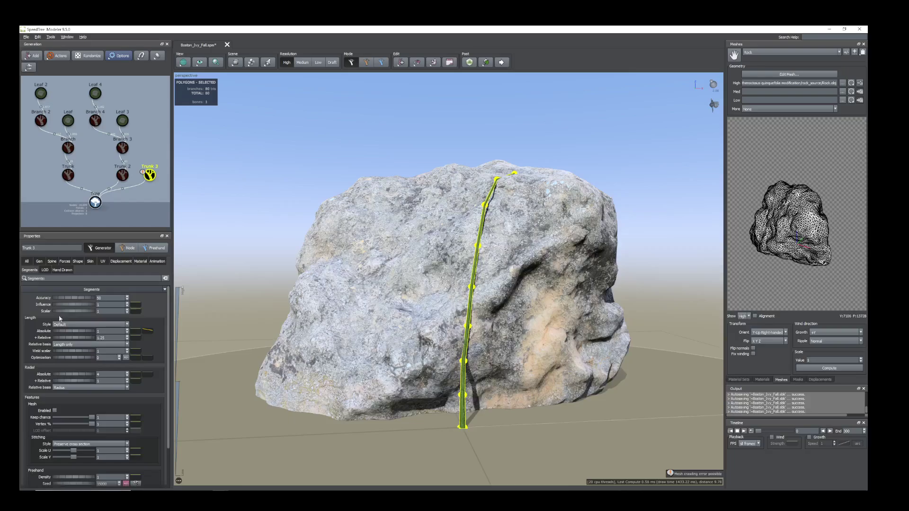
drag(56, 339, 117, 347)
drag(190, 353, 233, 352)
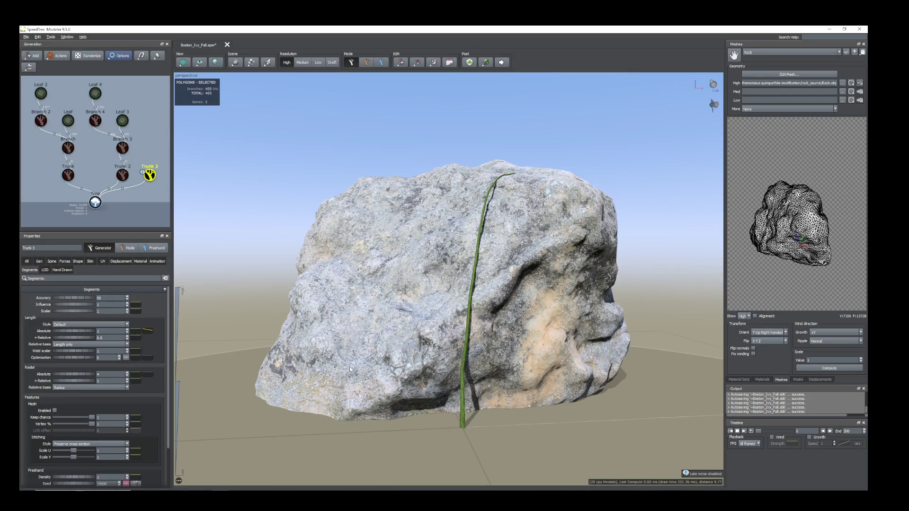
drag(365, 366, 400, 369)
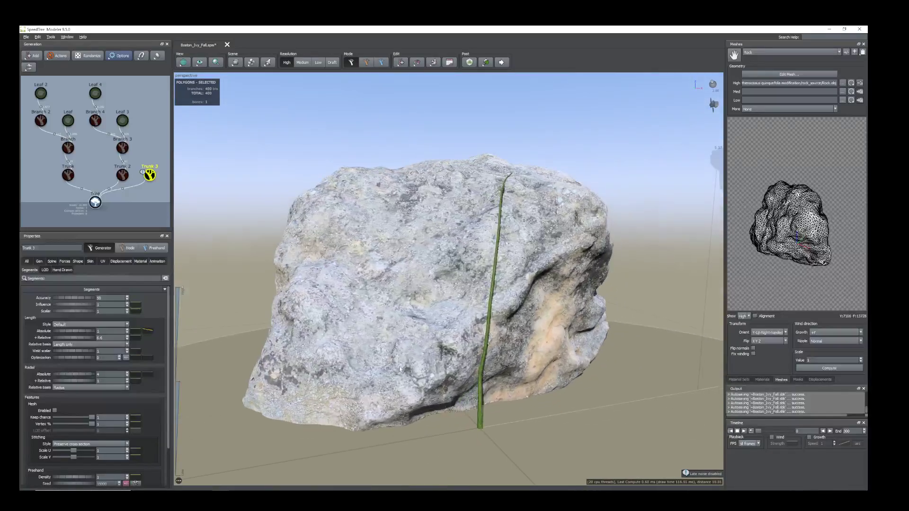
Add a standard Branch generator to the new trunk
click(152, 176)
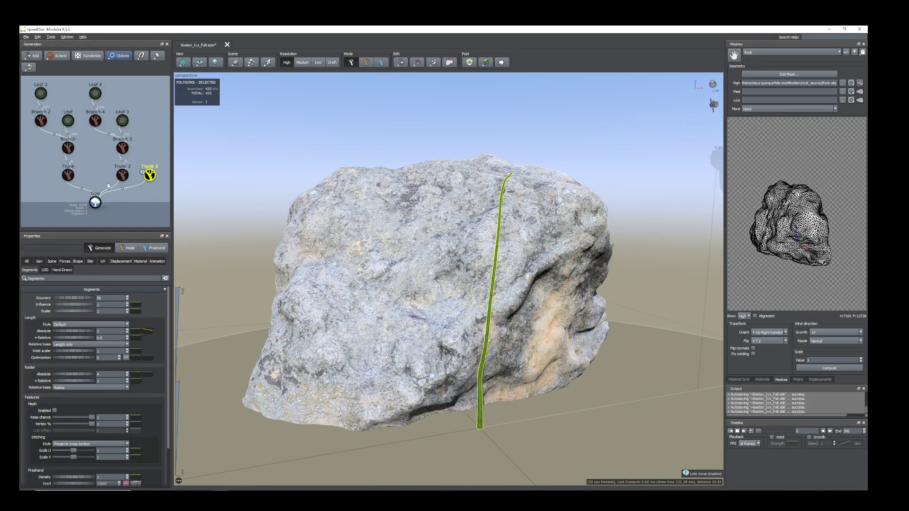
right_click(149, 175)
mouse_move(182, 184)
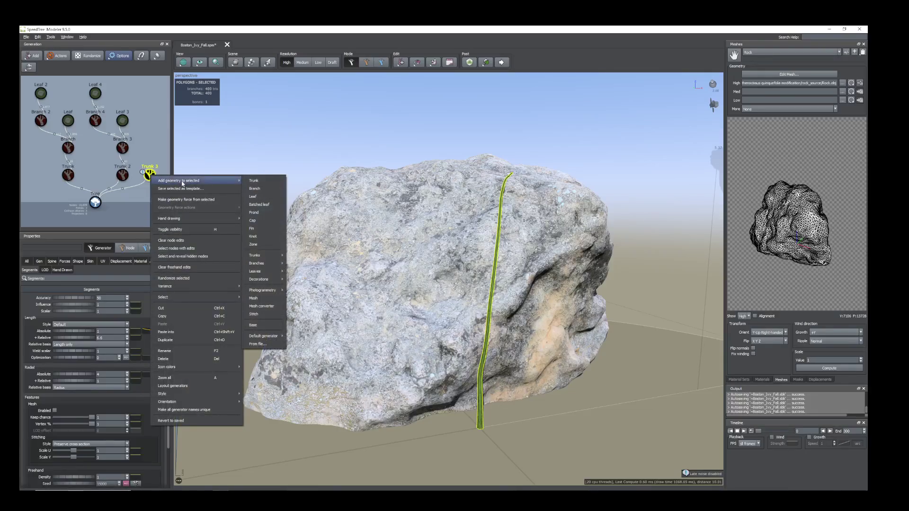
click(266, 189)
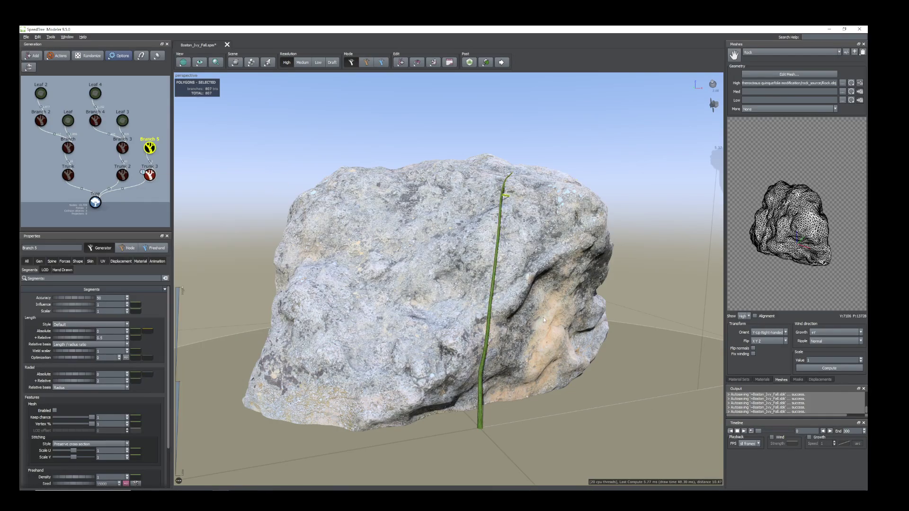
Change the new branches' generation mode to Interval and set their count to 2
drag(546, 322, 541, 344)
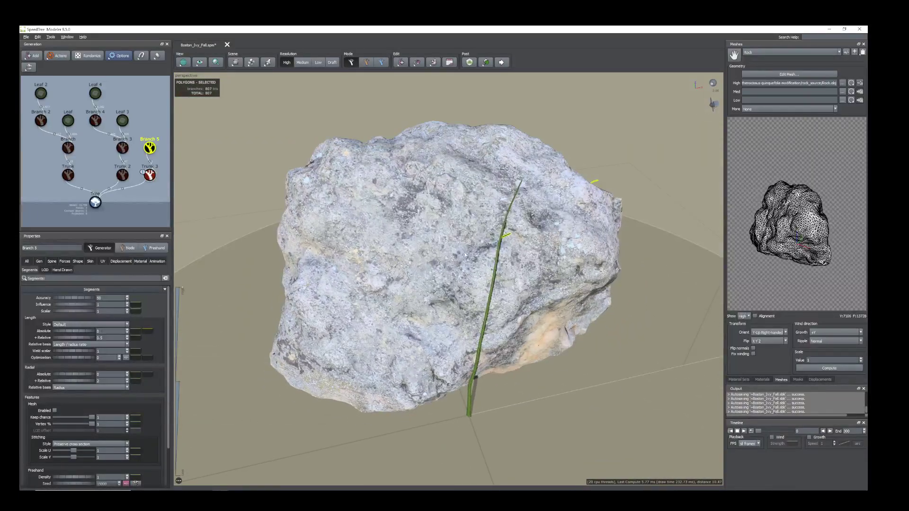
click(39, 261)
click(81, 298)
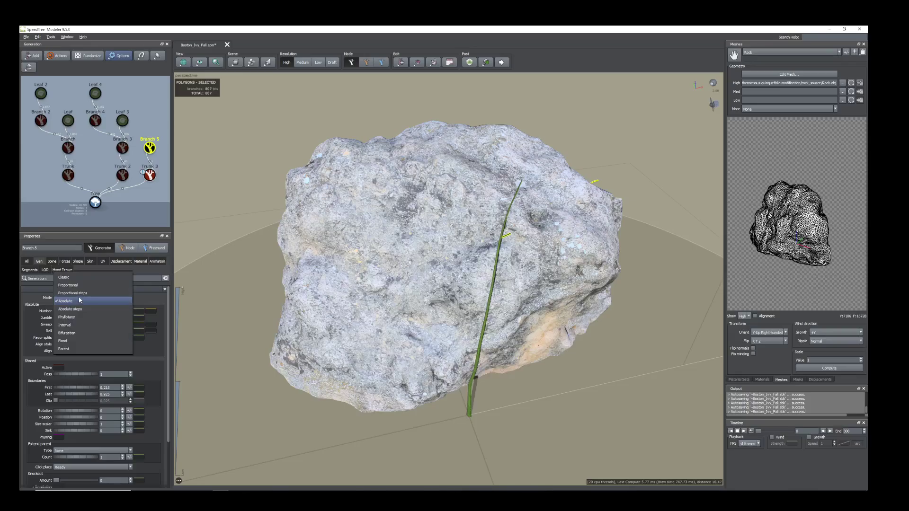
click(78, 325)
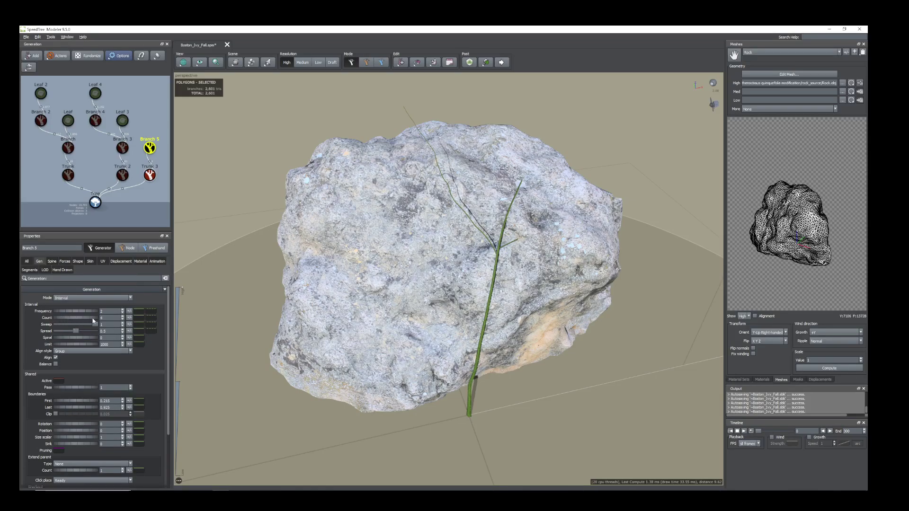
drag(93, 319, 71, 319)
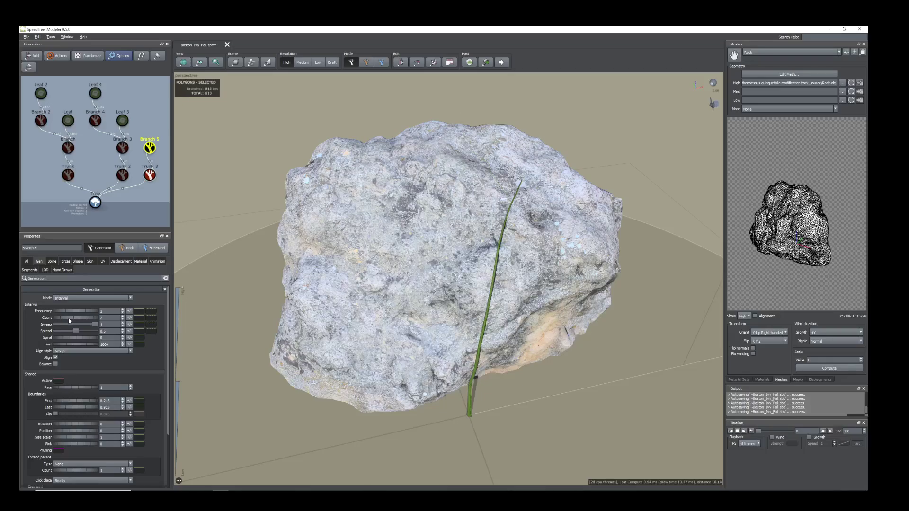
Raise the new branches' frequency to 20.25 and set their rotation to 0.17 so they spread to both sides
drag(459, 318, 473, 275)
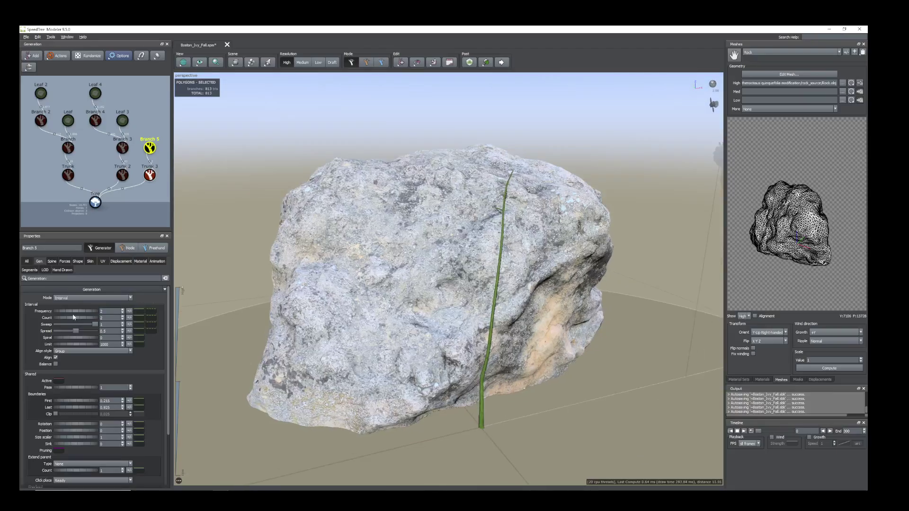
drag(60, 312, 322, 317)
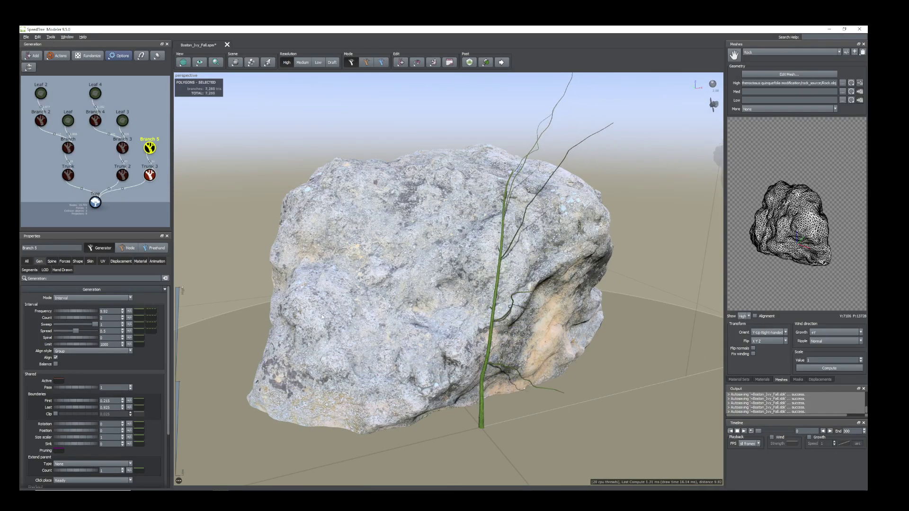
drag(458, 371, 483, 351)
drag(59, 313, 111, 314)
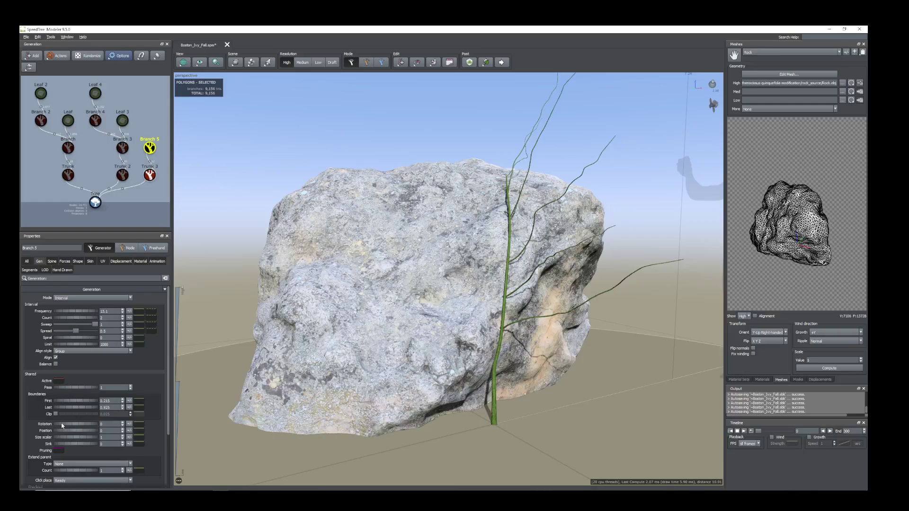
drag(62, 425, 67, 428)
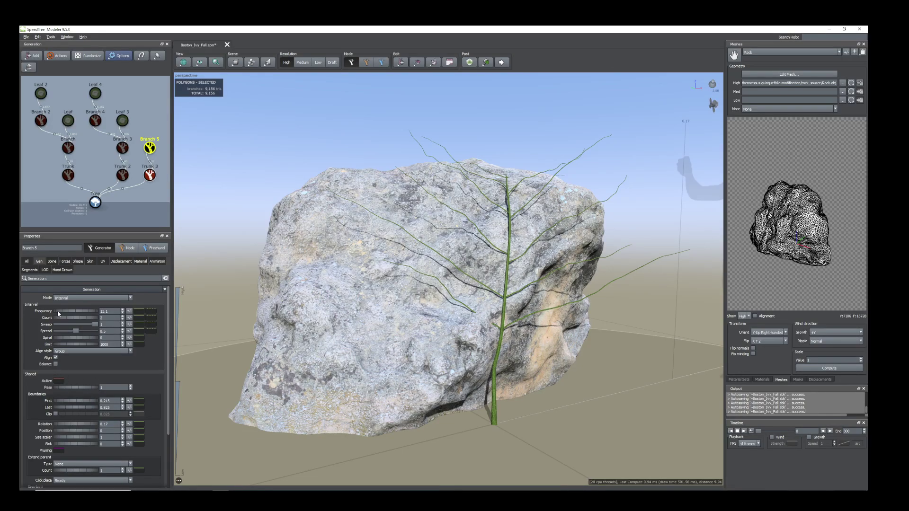
mouse_move(59, 313)
mouse_down()
mouse_move(90, 315)
mouse_move(70, 314)
mouse_up()
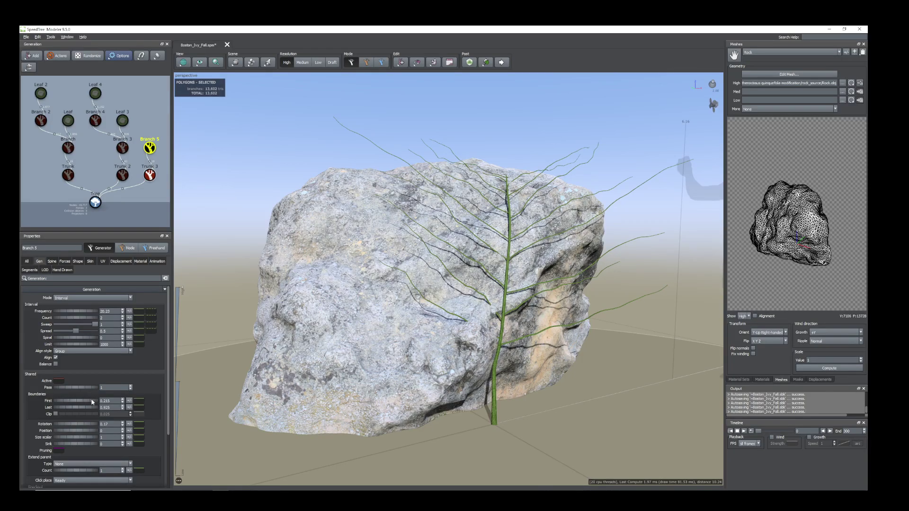
Lower the First boundary of the new branches so they start nearer the trunk's base
drag(92, 402, 86, 420)
drag(549, 386, 475, 384)
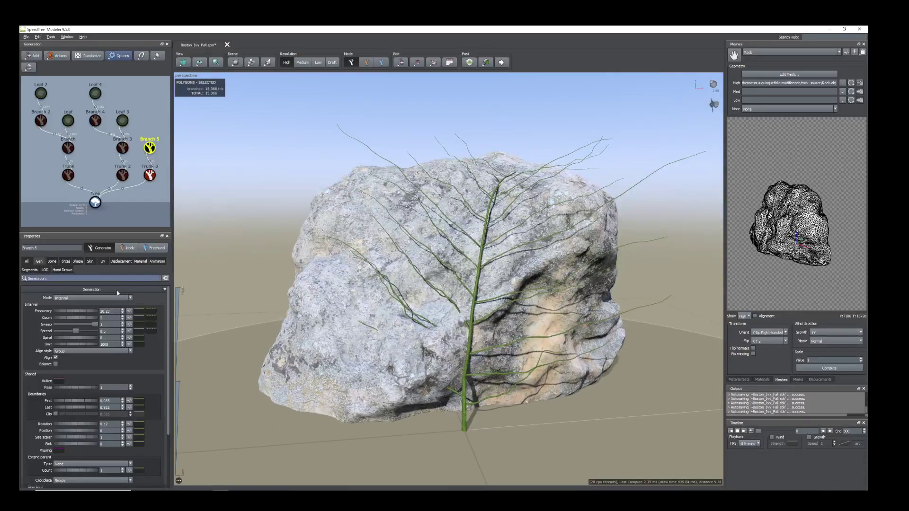
Thicken the new branches by raising their skin radius percentage of the parent
click(93, 263)
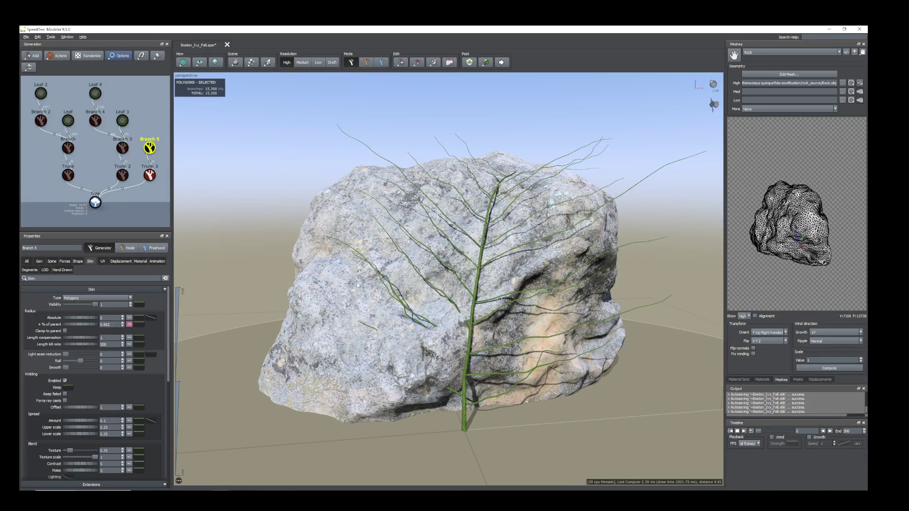
scroll(448, 279, up, 5)
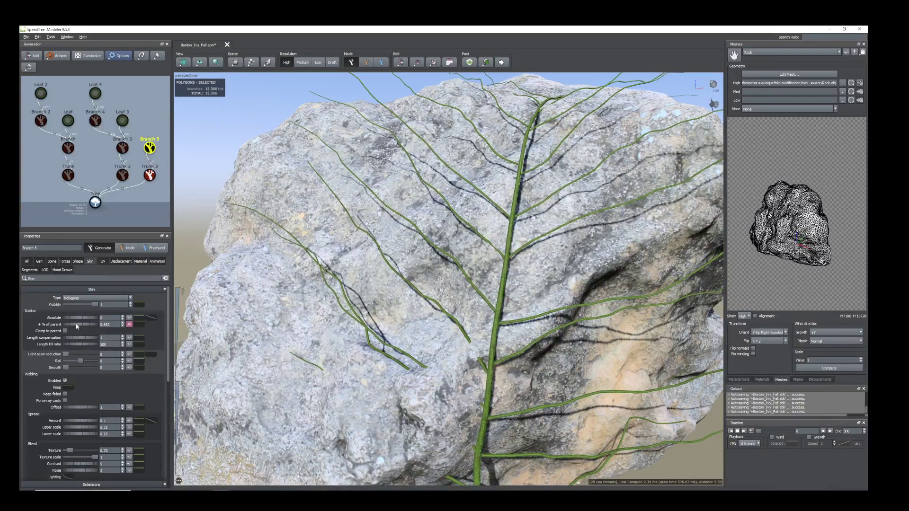
drag(77, 326, 88, 329)
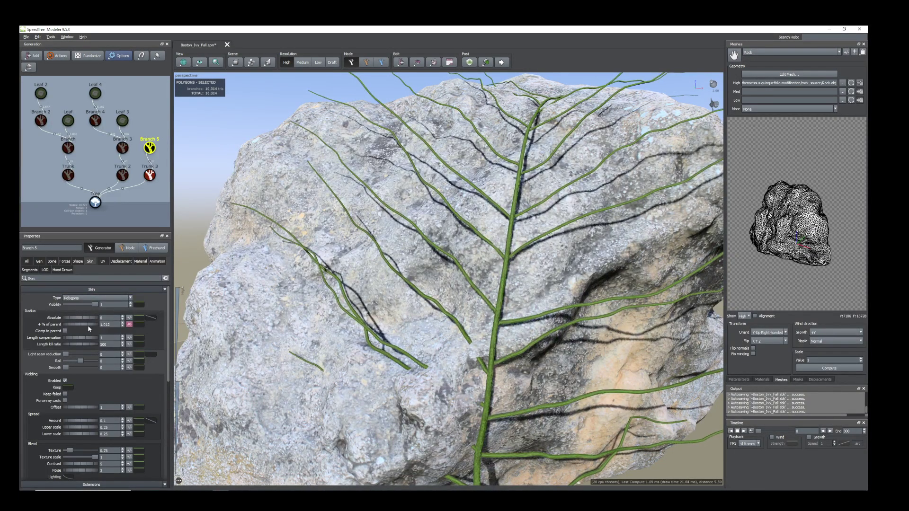
scroll(415, 328, down, 5)
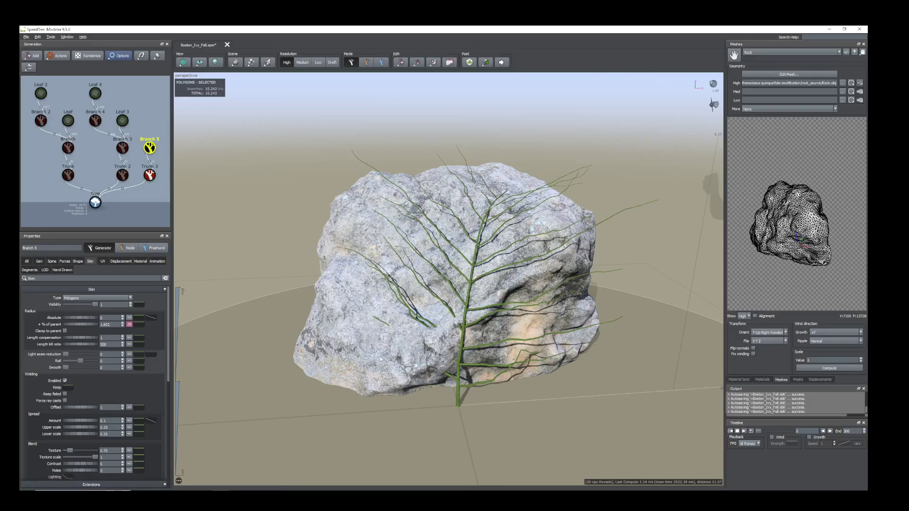
drag(380, 360, 411, 291)
scroll(411, 292, up, 4)
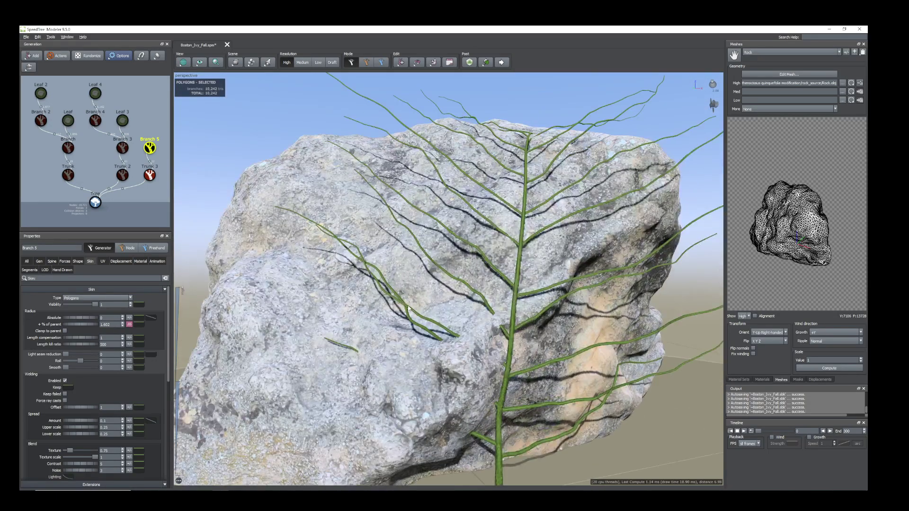
Enable the Rock force on the new branches
click(408, 307)
scroll(438, 318, down, 8)
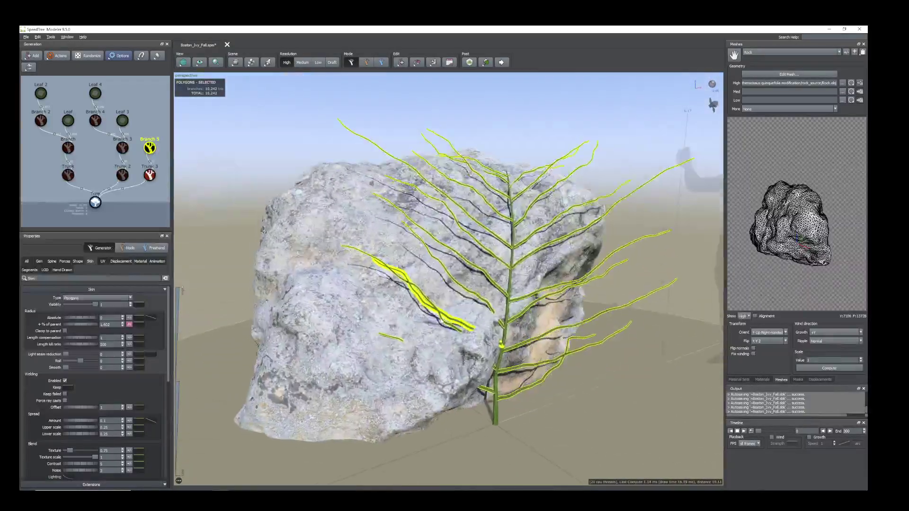
drag(442, 322, 386, 308)
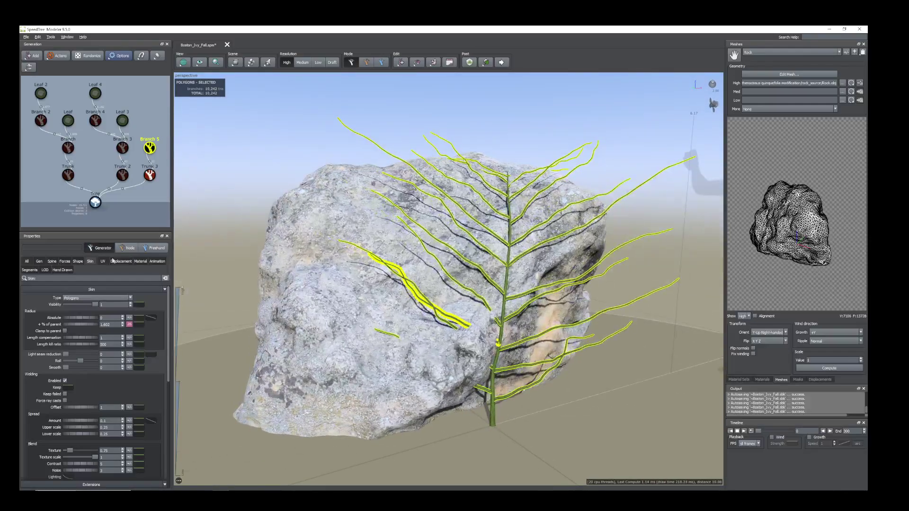
click(65, 261)
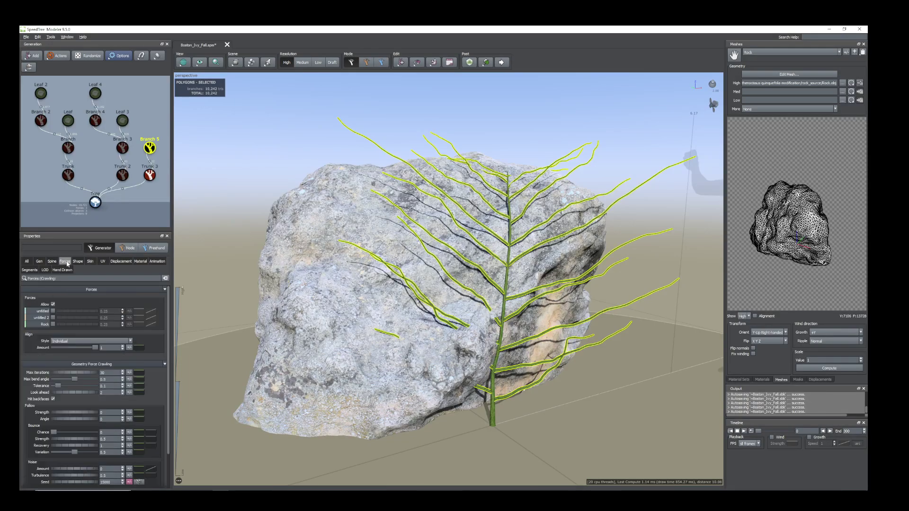
click(52, 325)
drag(426, 308, 454, 311)
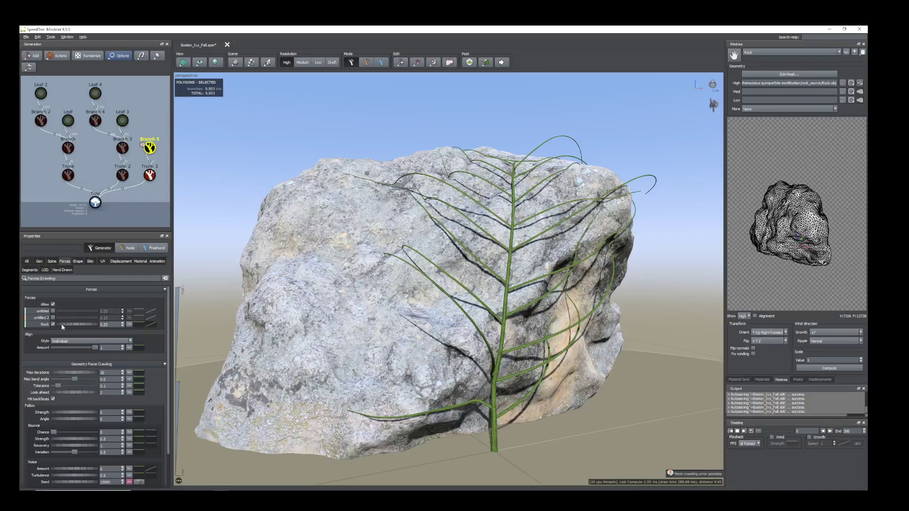
Increase the Rock force strength on the new branches so they cling to the rock surface
drag(63, 324, 165, 348)
drag(490, 288, 510, 305)
drag(466, 272, 415, 272)
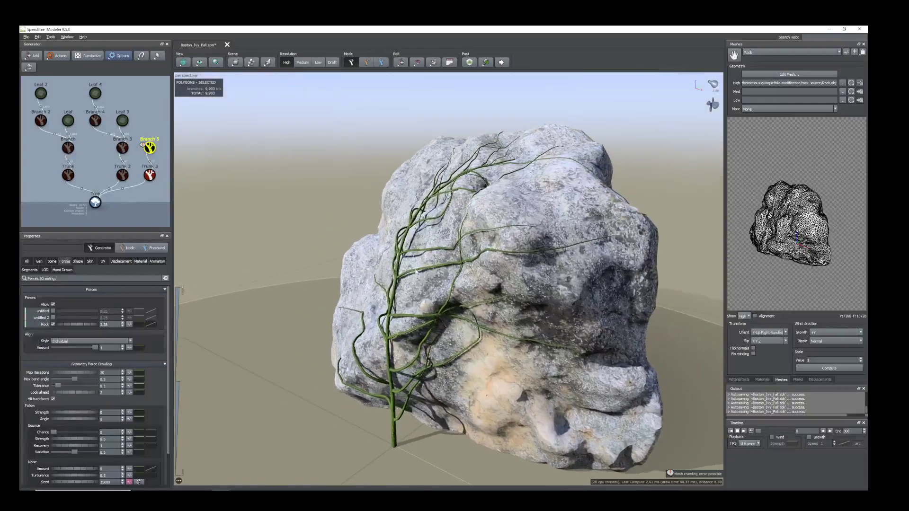
Increase the Rock force strength on the new trunk to pull it closer to the rock
click(405, 239)
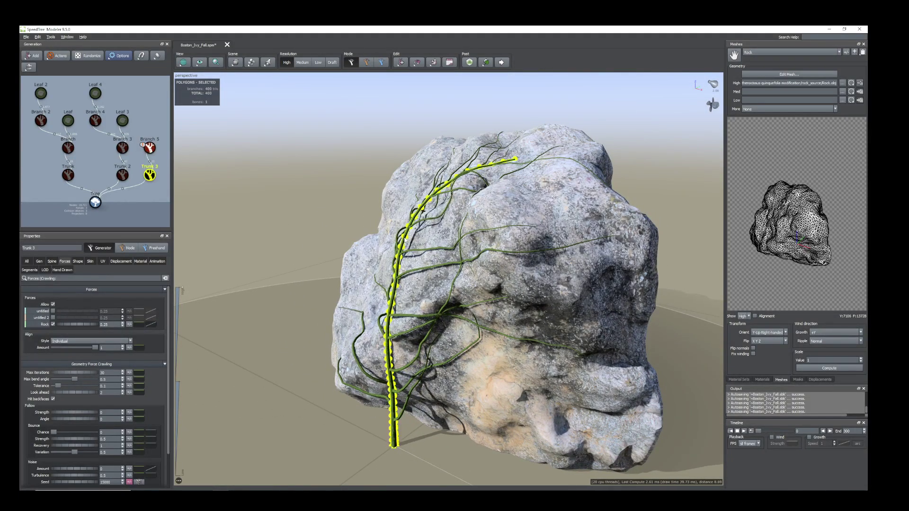
click(63, 324)
drag(64, 326, 65, 328)
drag(312, 326, 516, 306)
scroll(494, 304, down, 1)
Add a Branch generator to the newest branches to create a third level of growth on the rock
click(150, 149)
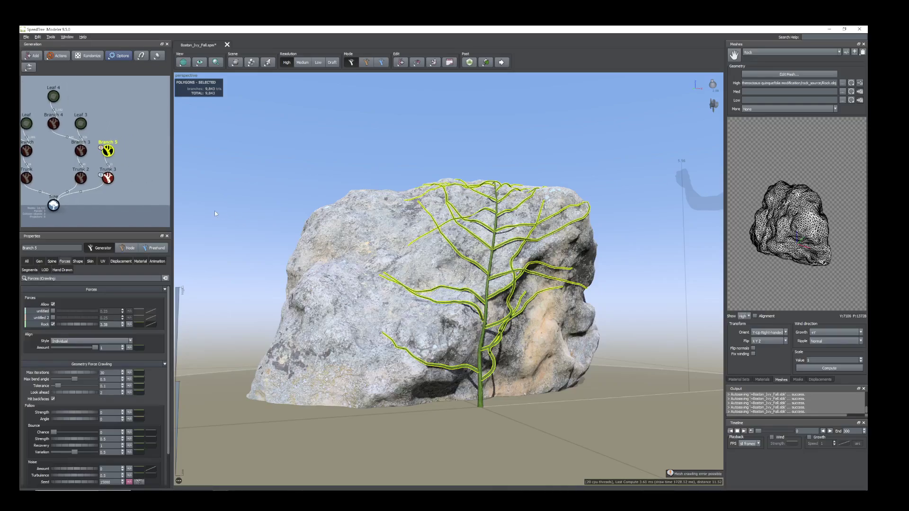
right_click(109, 153)
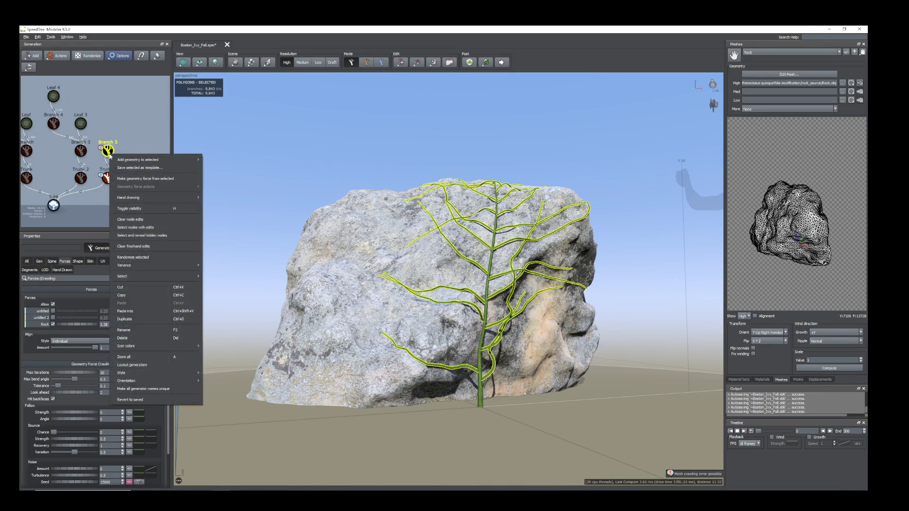
mouse_move(150, 161)
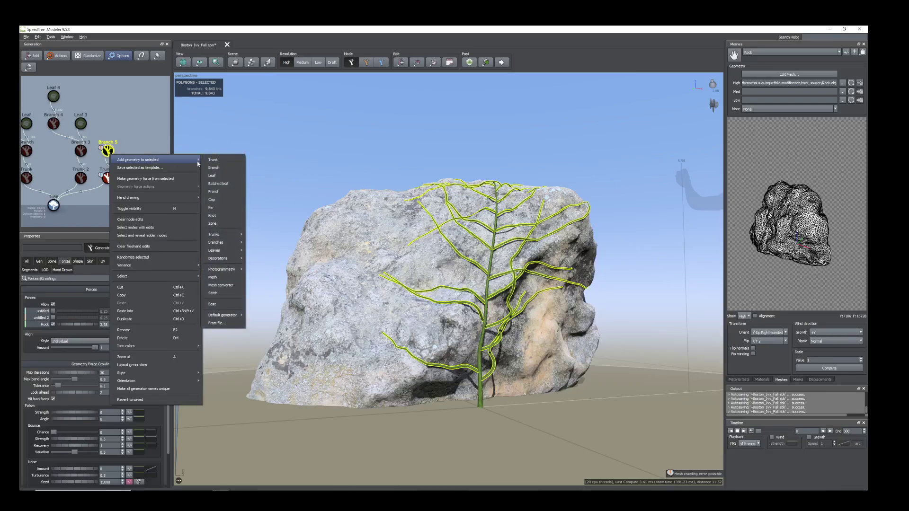
click(222, 169)
mouse_move(373, 376)
mouse_down()
mouse_move(346, 376)
mouse_move(368, 377)
mouse_up()
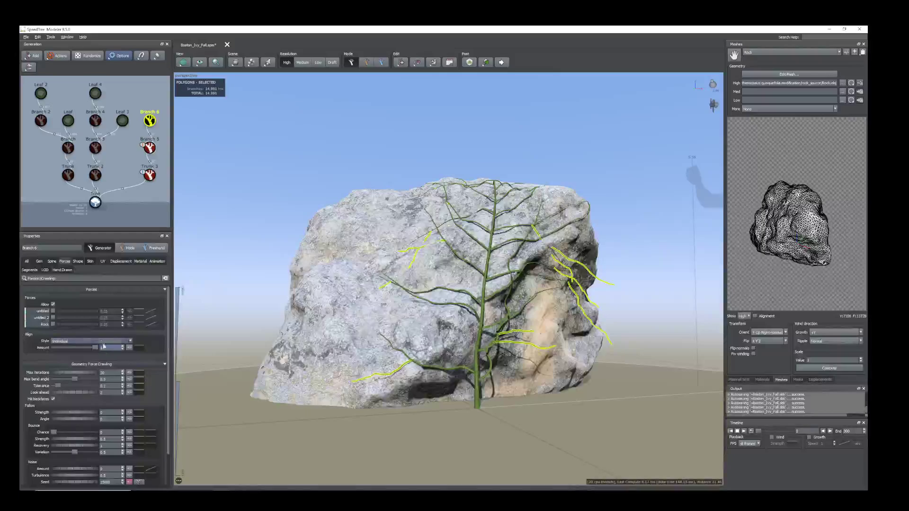
Switch the added branches to Interval generation with a count of 2 and slightly increase their rotation
click(39, 262)
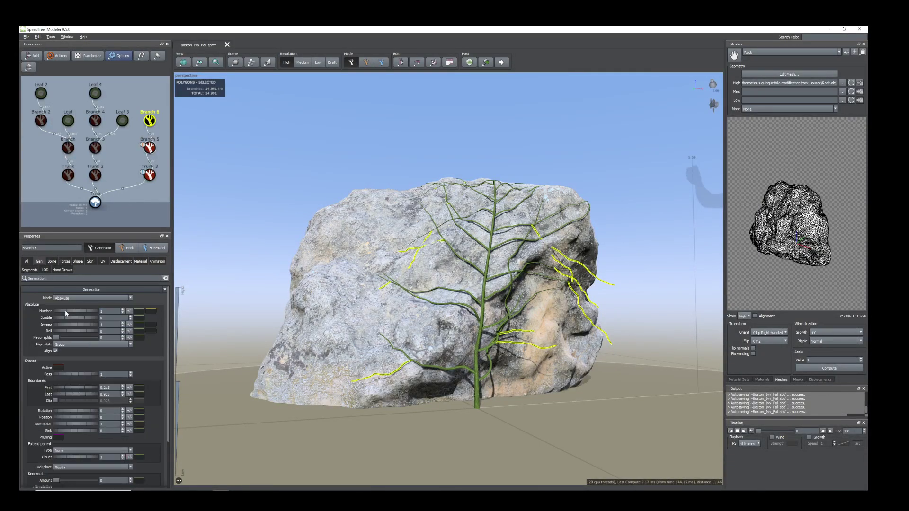
click(71, 299)
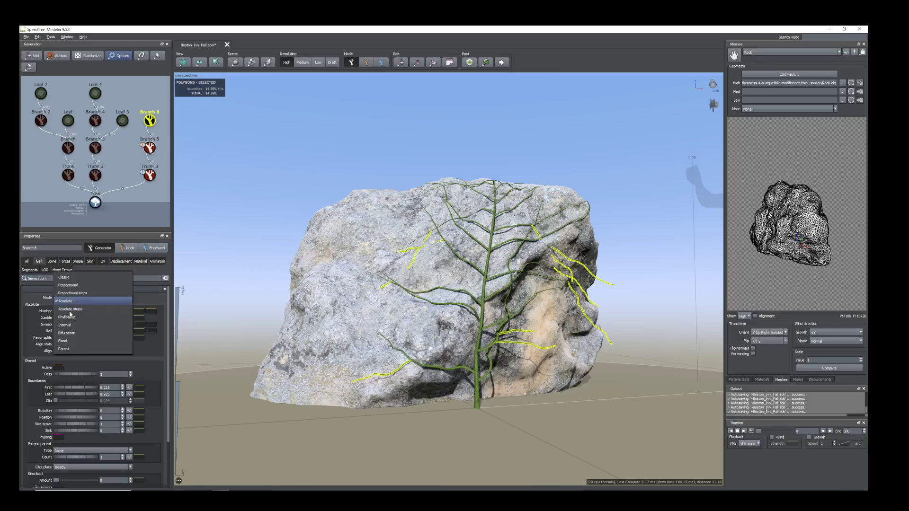
click(70, 327)
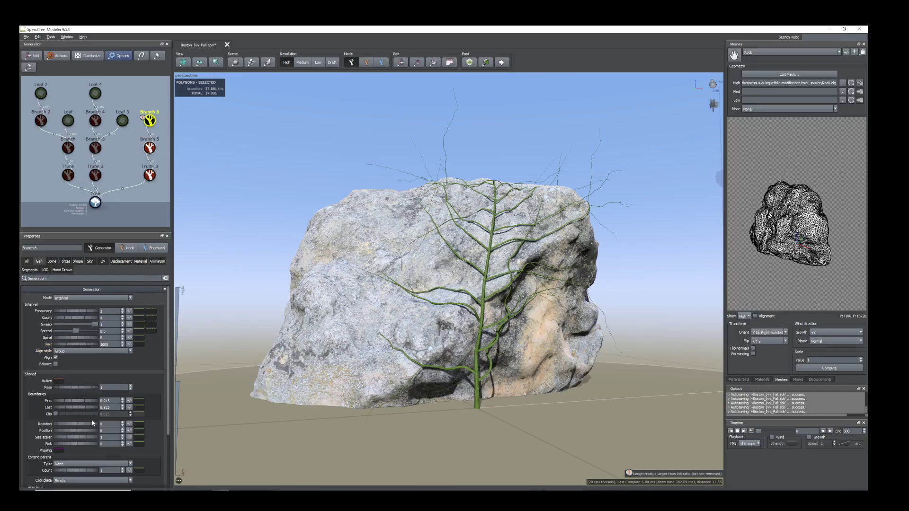
drag(89, 322, 64, 321)
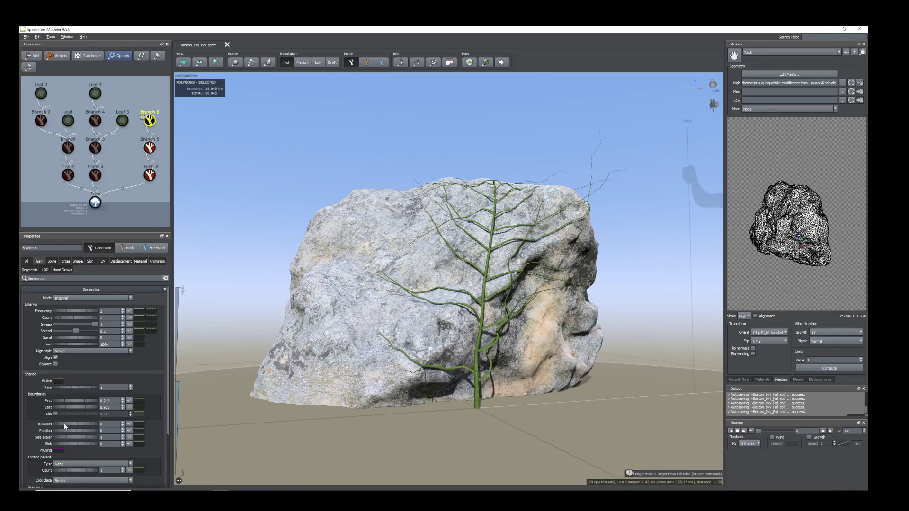
drag(65, 427, 75, 433)
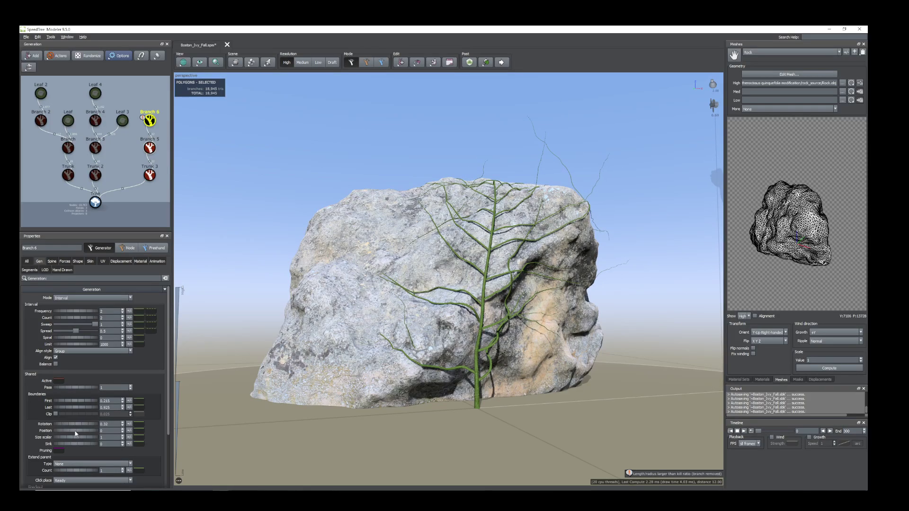
Raise the interval frequency of the added branches to about 34 so they grow densely along their parents
scroll(412, 397, up, 3)
drag(412, 398, 436, 440)
middle_drag(436, 454, 447, 384)
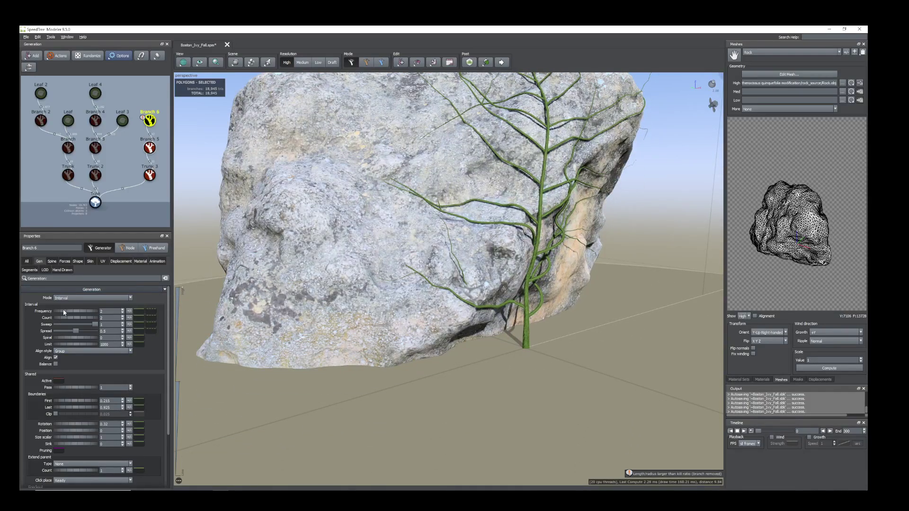
drag(63, 312, 843, 339)
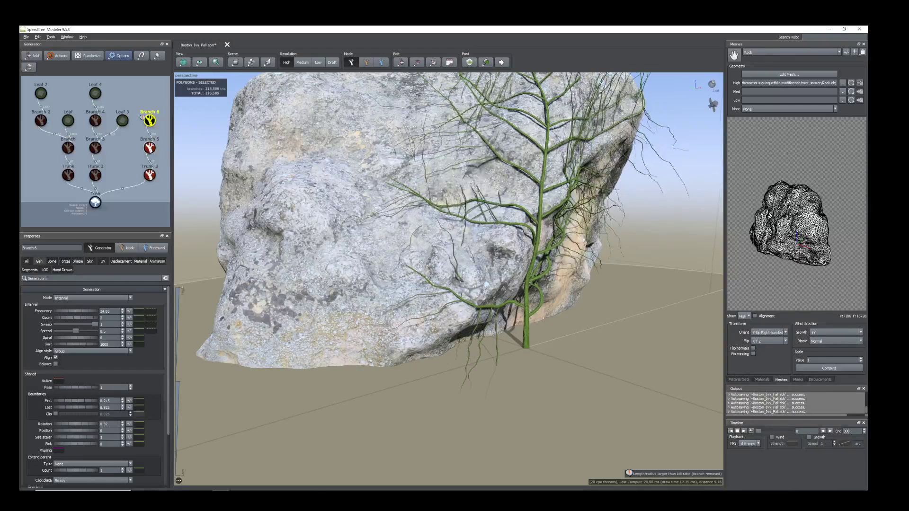
drag(457, 335, 430, 325)
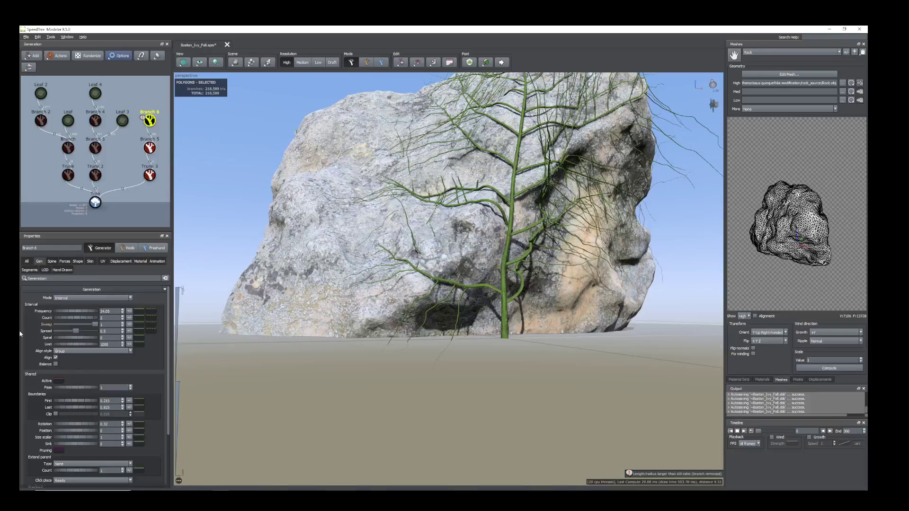
Thicken the added branches by setting their absolute skin radius to 0.01
click(90, 261)
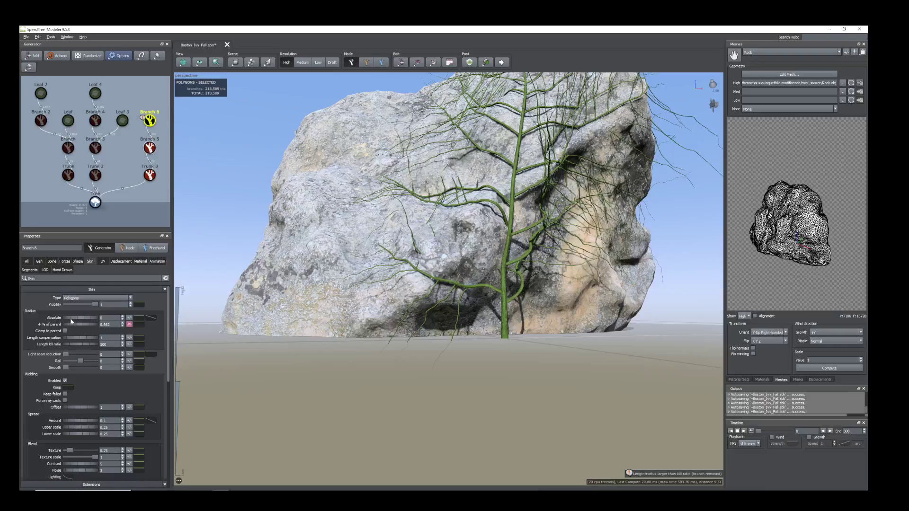
drag(70, 319, 71, 320)
mouse_move(452, 298)
mouse_down()
mouse_move(430, 313)
mouse_move(449, 331)
mouse_move(433, 280)
mouse_move(469, 292)
mouse_move(458, 286)
mouse_up()
scroll(450, 331, up, 2)
scroll(451, 334, down, 5)
scroll(433, 280, up, 5)
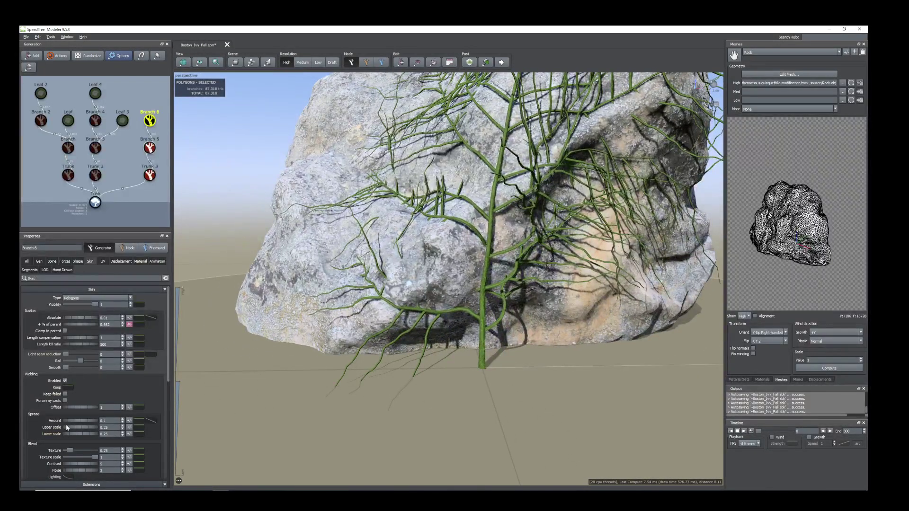
Set the first boundary of the added branches to 0.045 and their rotation to 0.2
click(40, 262)
drag(81, 403, 68, 425)
scroll(448, 367, down, 3)
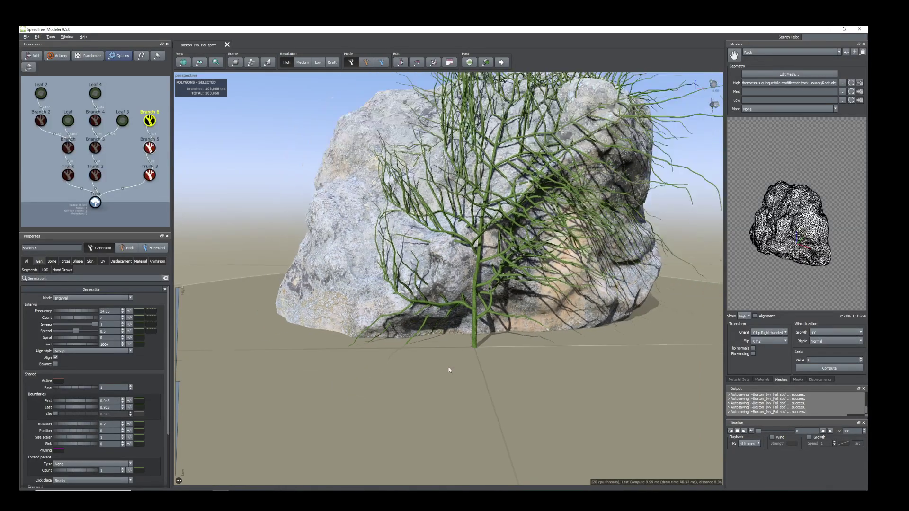
Lower the relative length segments of the added branches to 0.31 to reduce their polygon count
drag(448, 368, 454, 367)
scroll(540, 328, down, 2)
middle_drag(540, 329, 537, 335)
drag(536, 334, 517, 347)
scroll(408, 214, up, 5)
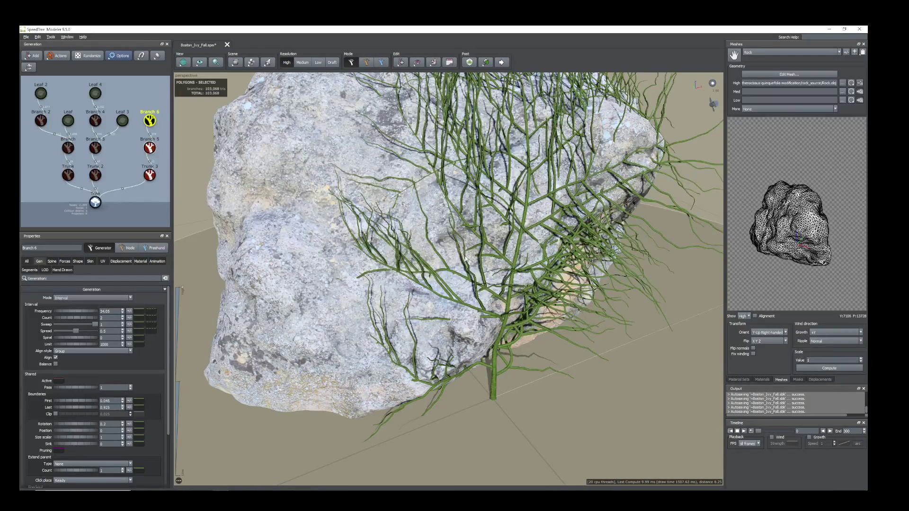
click(466, 260)
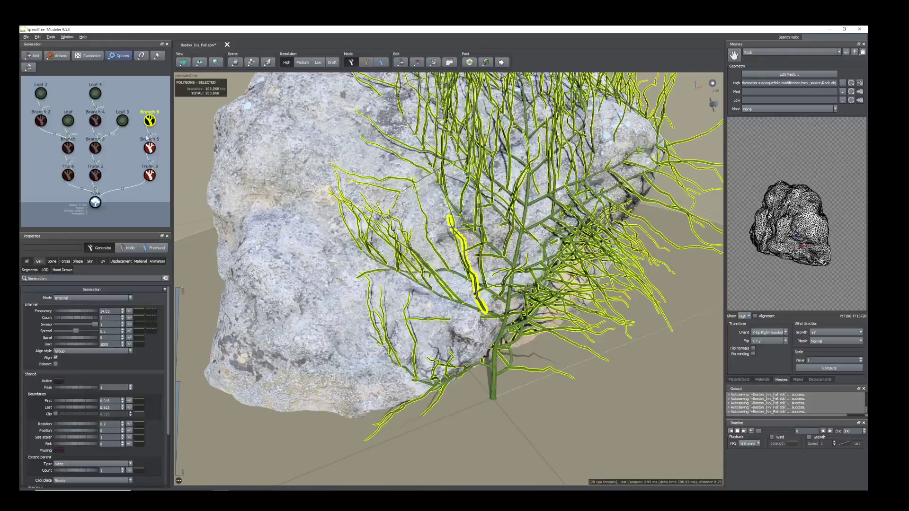
click(29, 270)
drag(80, 340, 77, 341)
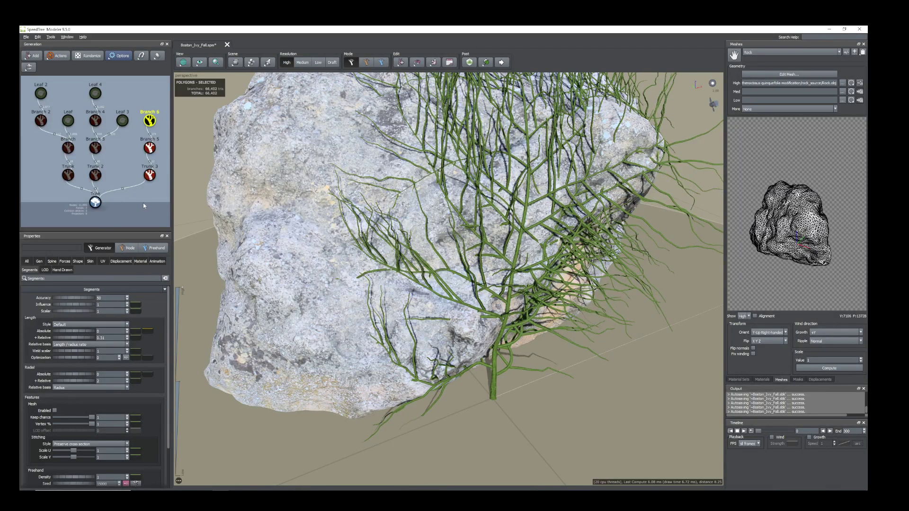
Enable the Rock force on the outermost branches and raise its strength to 3.55
middle_drag(152, 180, 139, 180)
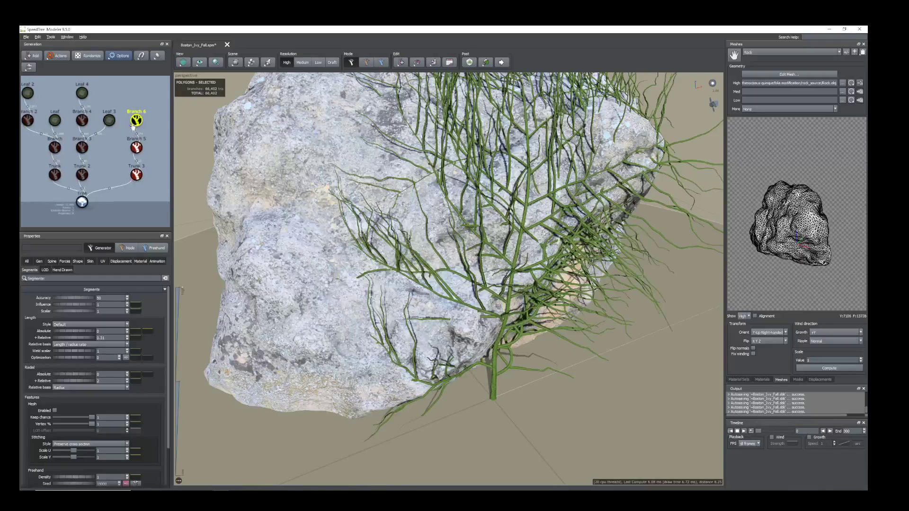
click(134, 125)
drag(540, 322, 410, 334)
scroll(481, 280, down, 3)
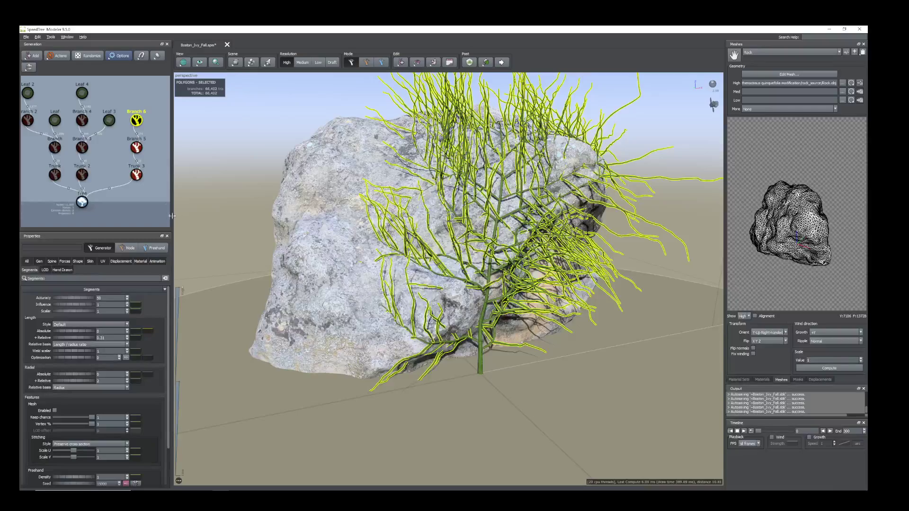
click(64, 261)
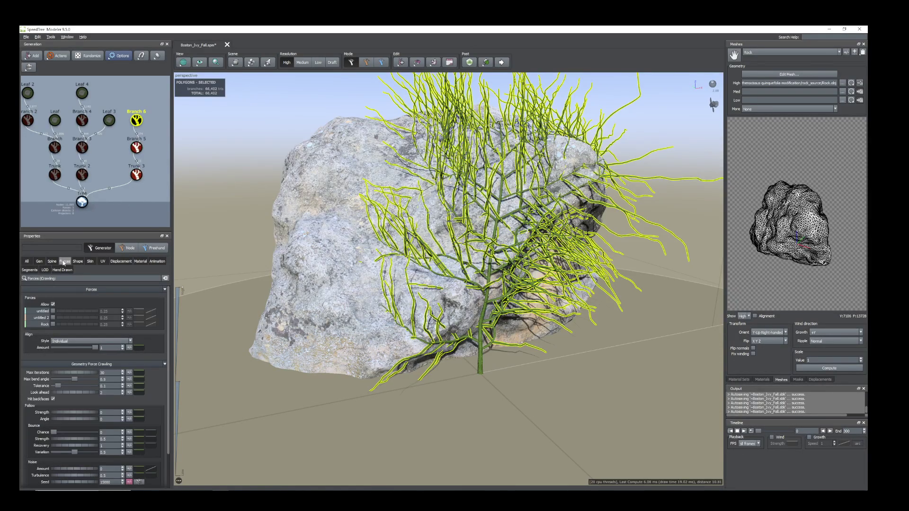
click(52, 325)
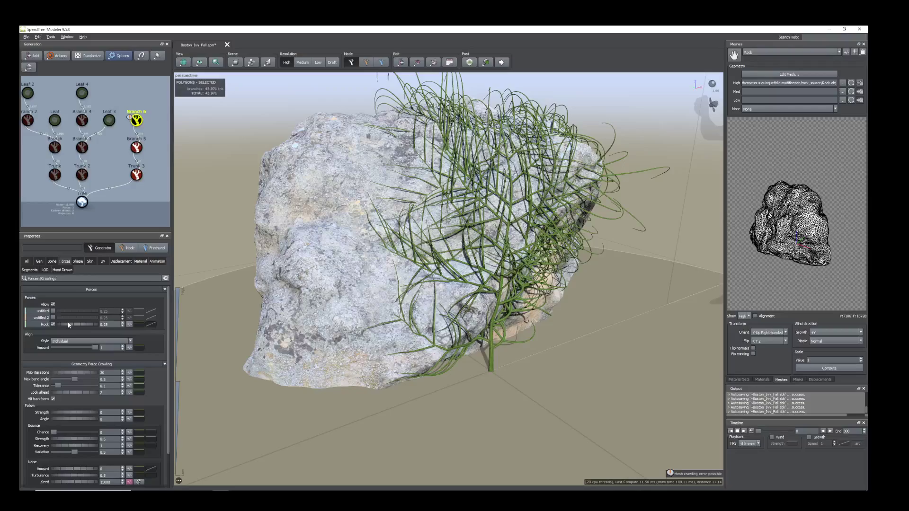
drag(69, 325, 573, 207)
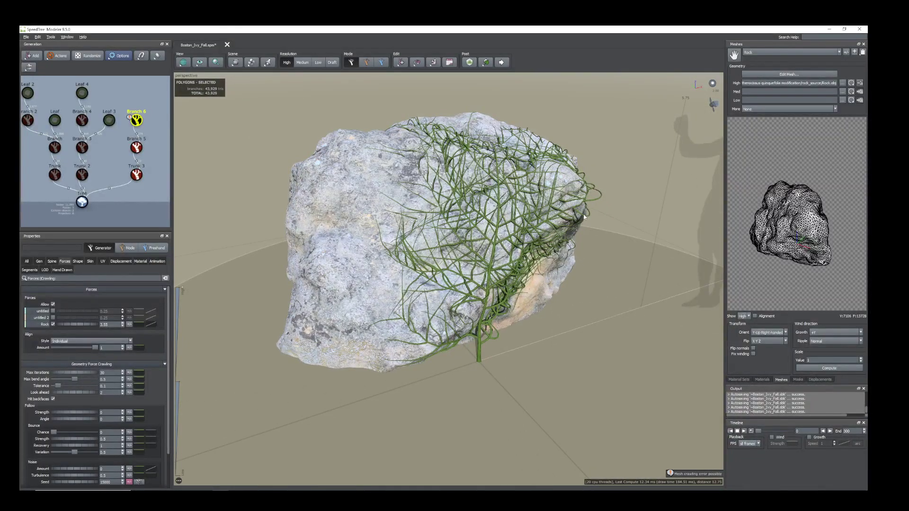
Increase the Rock force strength on the outermost branches to about 16.5 so they hug the rock surface
click(583, 217)
click(587, 215)
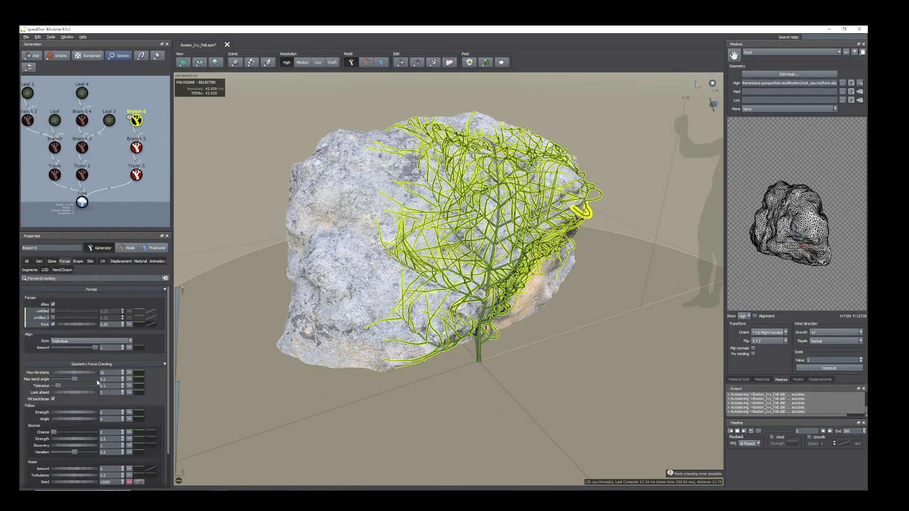
drag(67, 325, 402, 344)
drag(493, 323, 496, 324)
drag(629, 357, 622, 348)
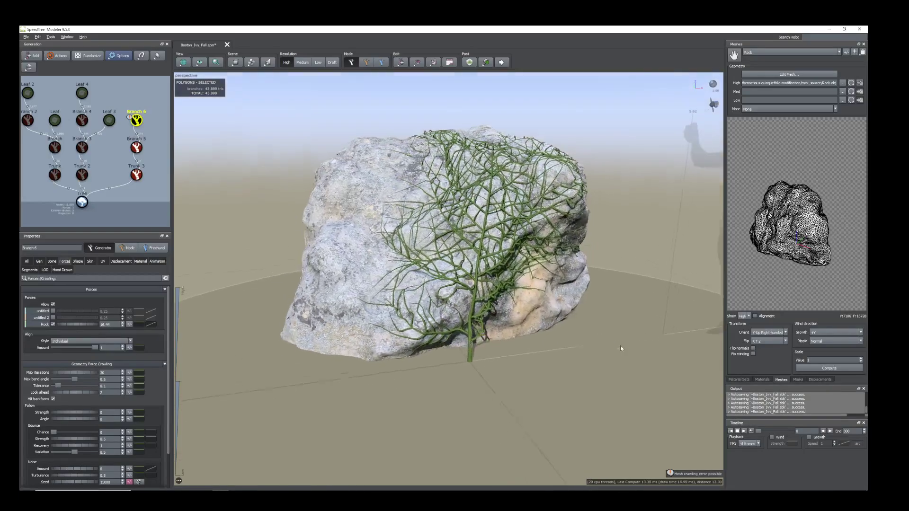
scroll(487, 283, up, 4)
drag(487, 283, 514, 275)
scroll(468, 303, down, 4)
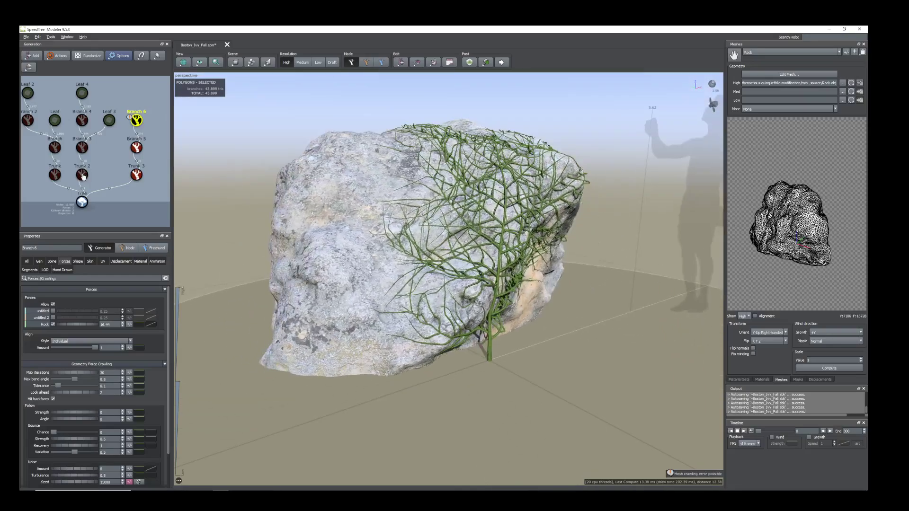
Add a Leaf generator to the outermost branches
click(134, 123)
drag(154, 123, 136, 129)
right_click(118, 125)
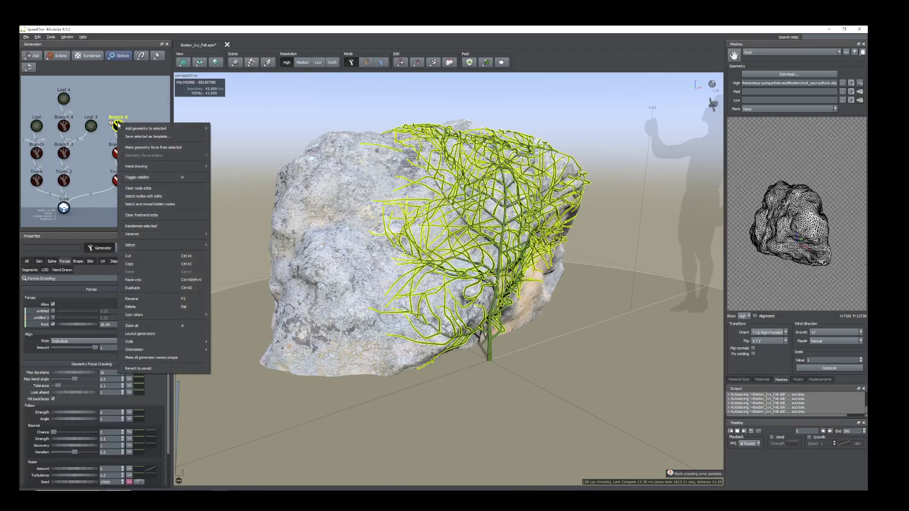
mouse_move(157, 128)
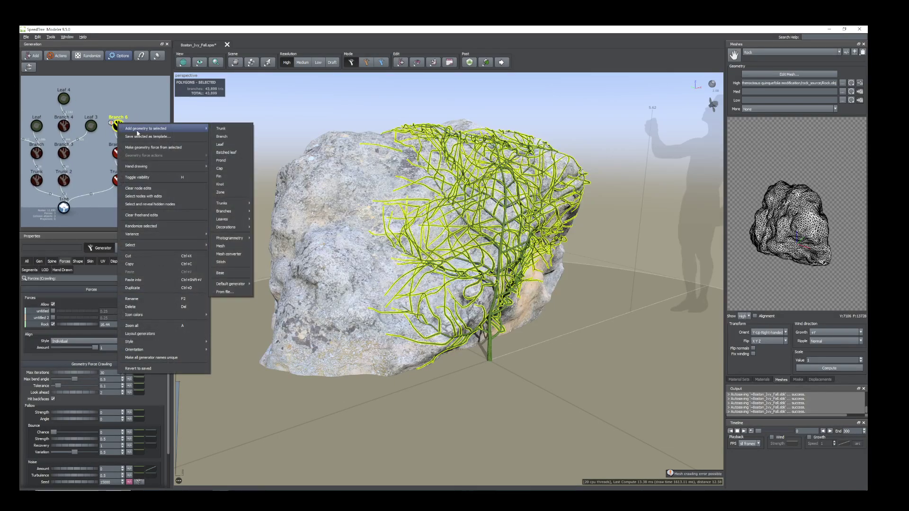
click(220, 145)
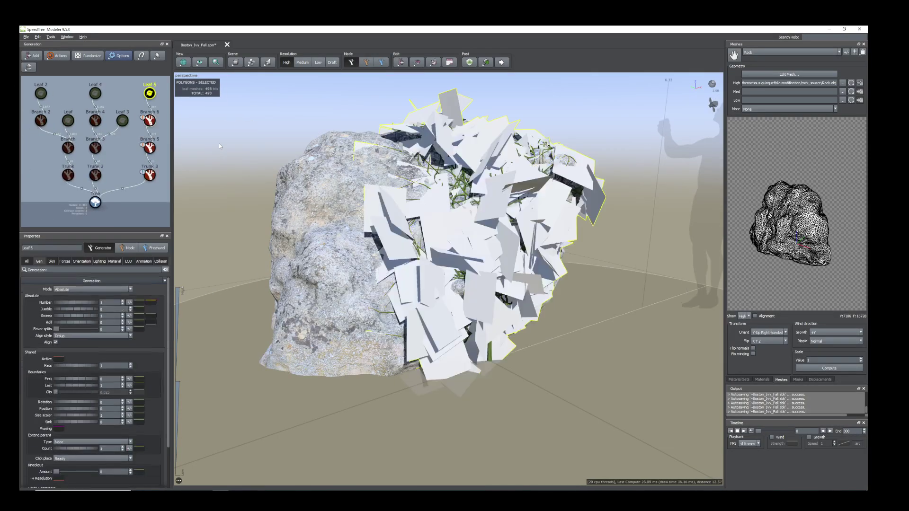
Reduce the size of the new leaves to 0.25
click(51, 261)
drag(88, 299, 64, 291)
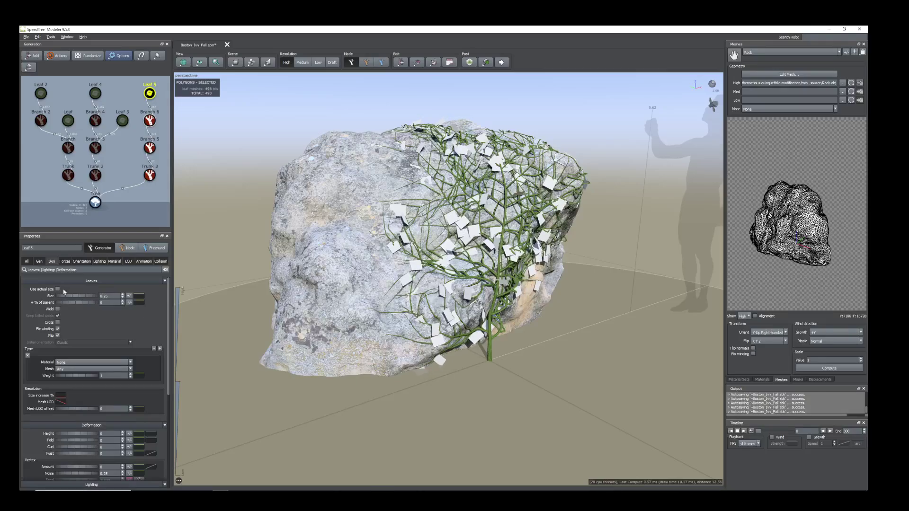
scroll(239, 326, up, 5)
scroll(239, 326, down, 2)
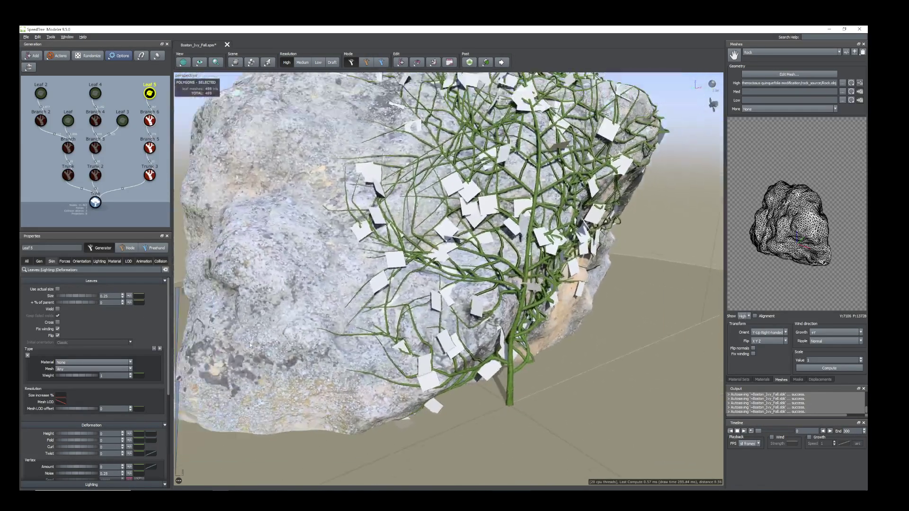
Switch the new leaves to Interval generation and raise the frequency until they densely cover the branches
click(39, 261)
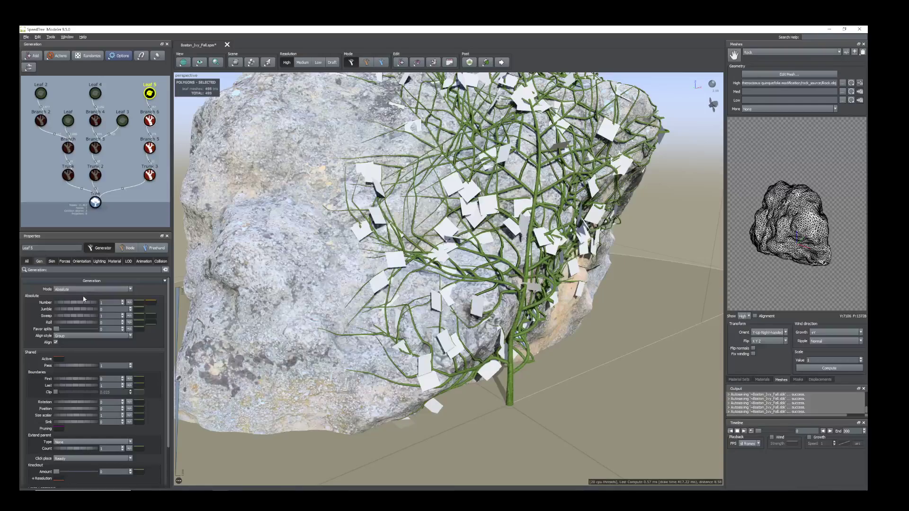
click(71, 289)
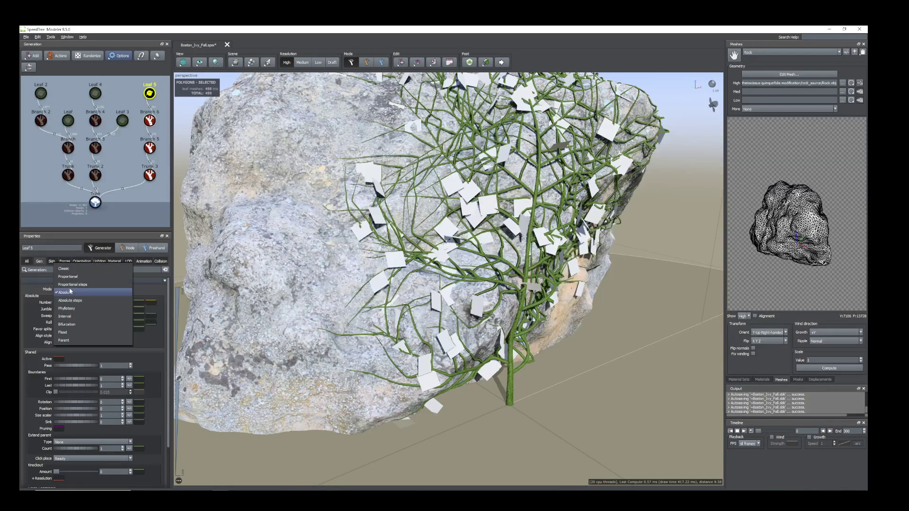
click(66, 316)
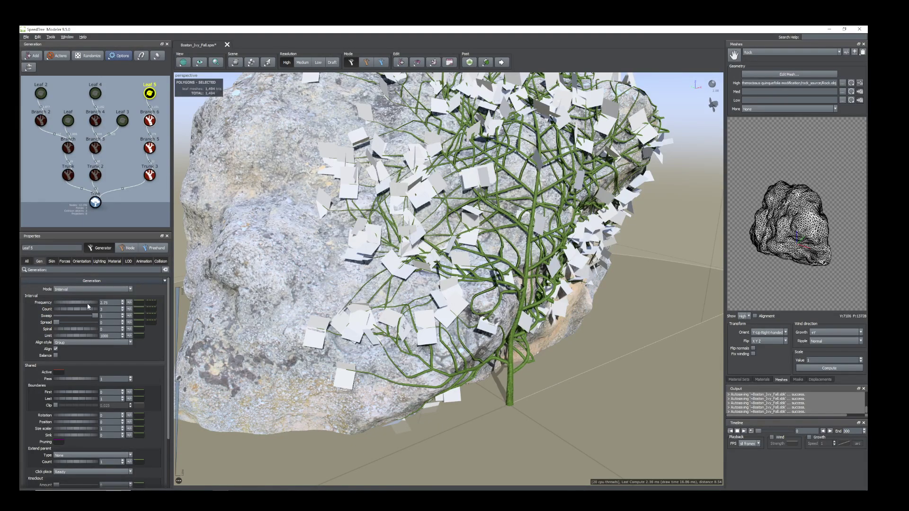
drag(87, 305, 633, 326)
scroll(573, 334, down, 3)
mouse_move(568, 335)
mouse_down()
mouse_move(497, 329)
mouse_move(556, 331)
mouse_up()
drag(62, 306, 540, 330)
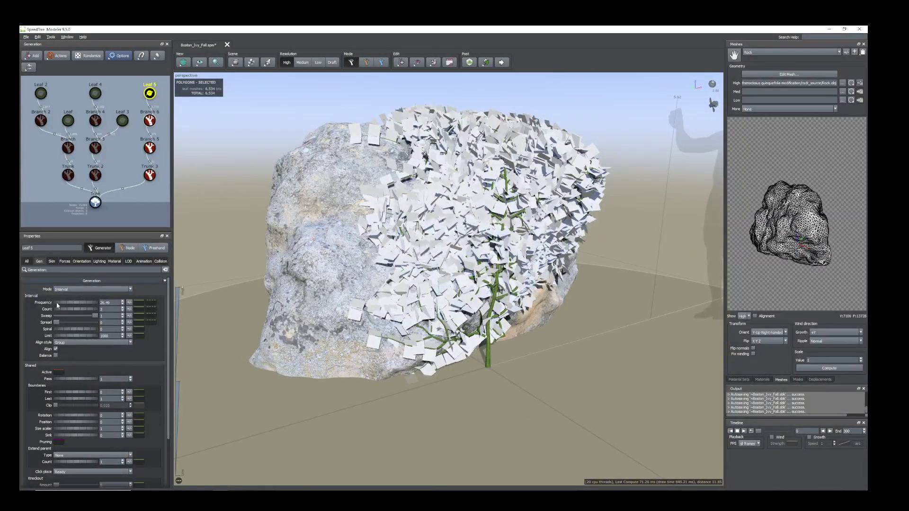
Set the Interval frequency of the leaves on the outermost branches to 40
drag(89, 305, 428, 345)
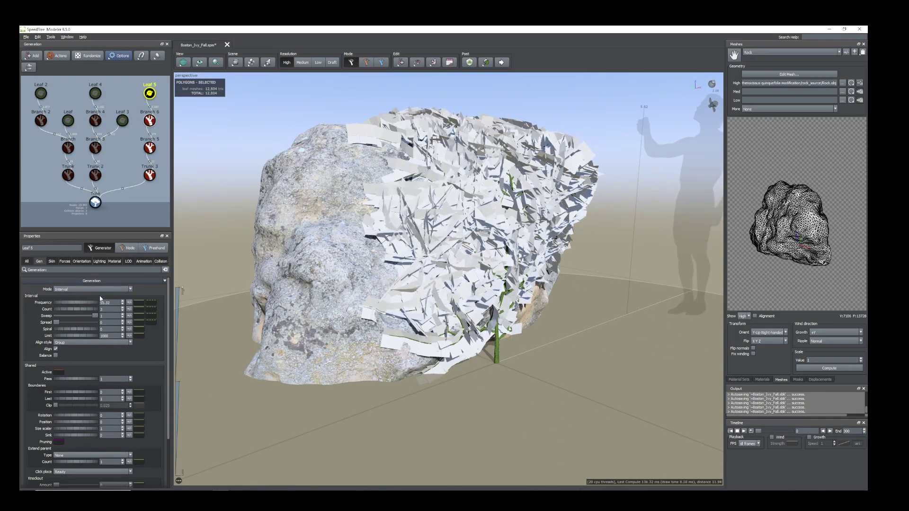
drag(87, 304, 20, 280)
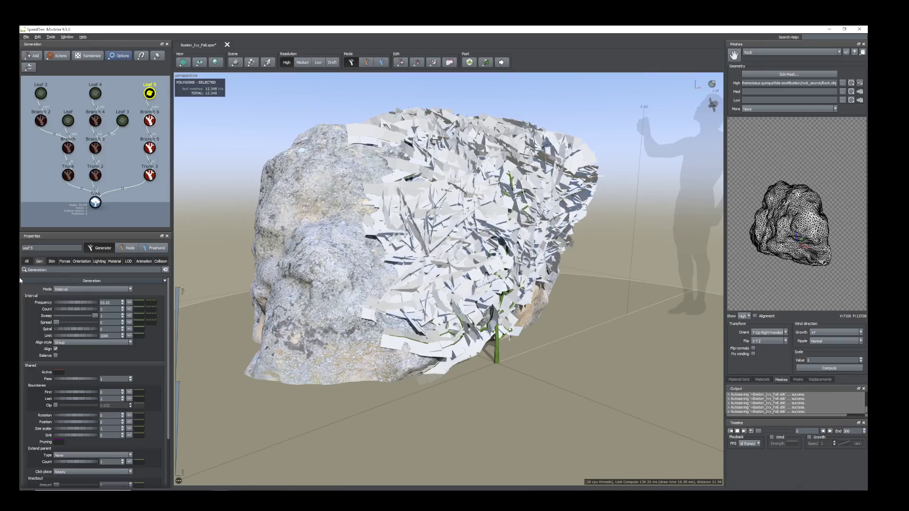
drag(86, 305, 20, 304)
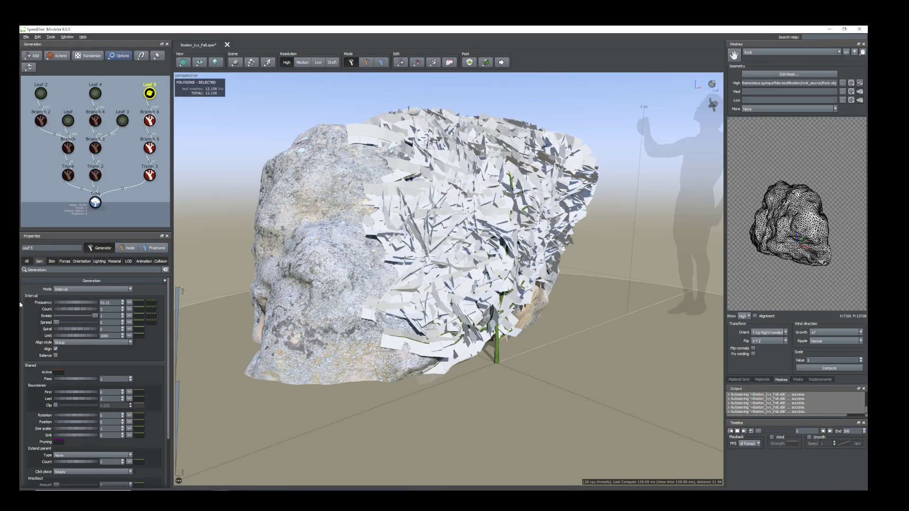
drag(91, 304, 57, 305)
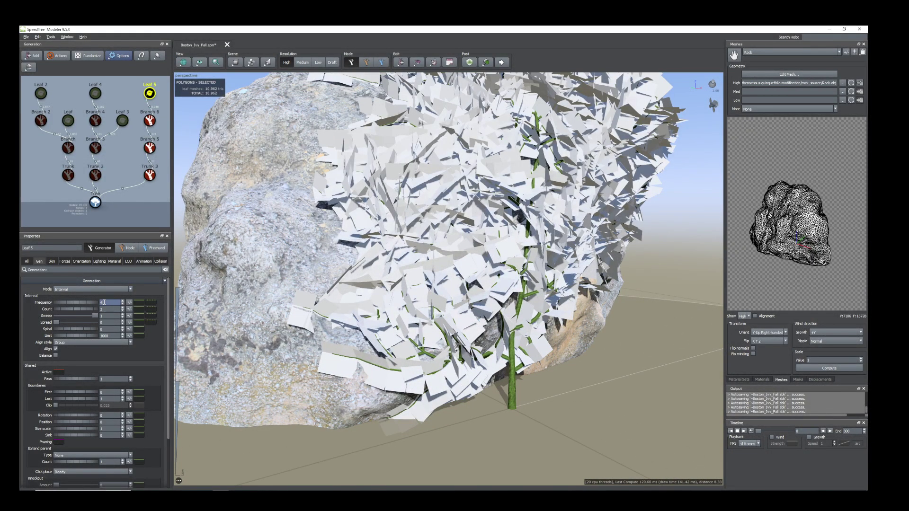
key(Return)
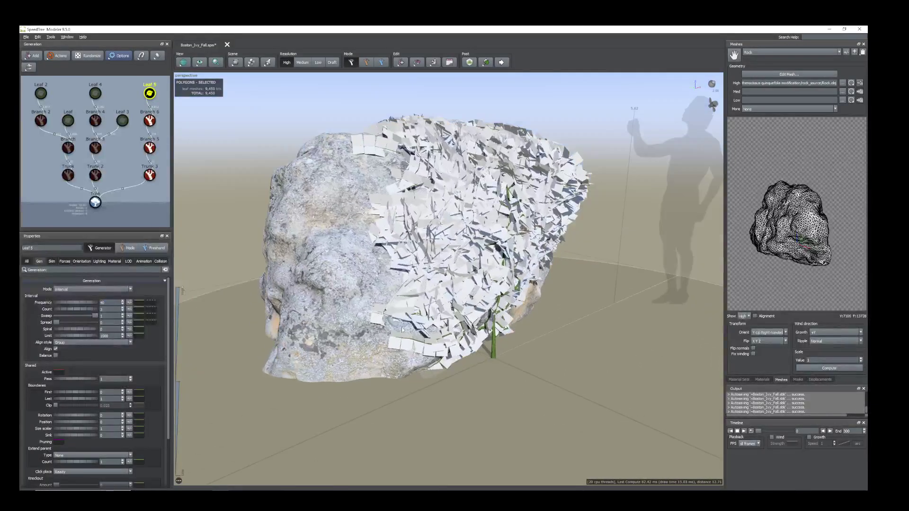
Lower the number of leaves generated at each interval on the outermost branches
click(150, 95)
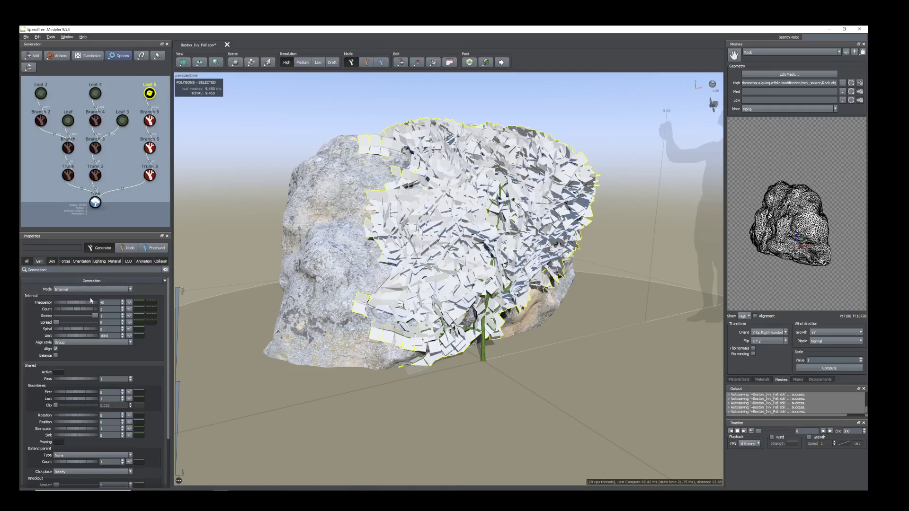
drag(91, 311, 87, 310)
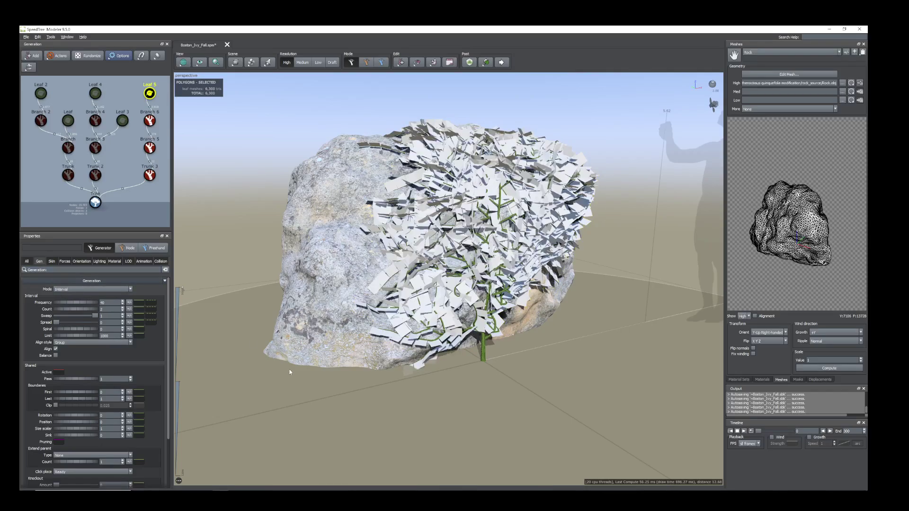
mouse_move(290, 372)
mouse_down()
mouse_move(311, 376)
mouse_move(291, 386)
mouse_up()
scroll(284, 374, up, 3)
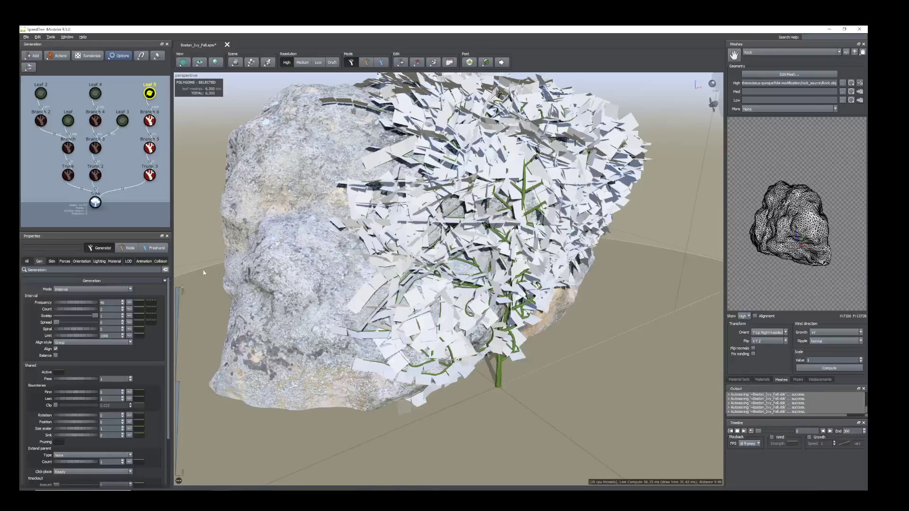
Raise the leaves' sky influence to 1 so they all face upward
click(81, 262)
drag(53, 303, 106, 317)
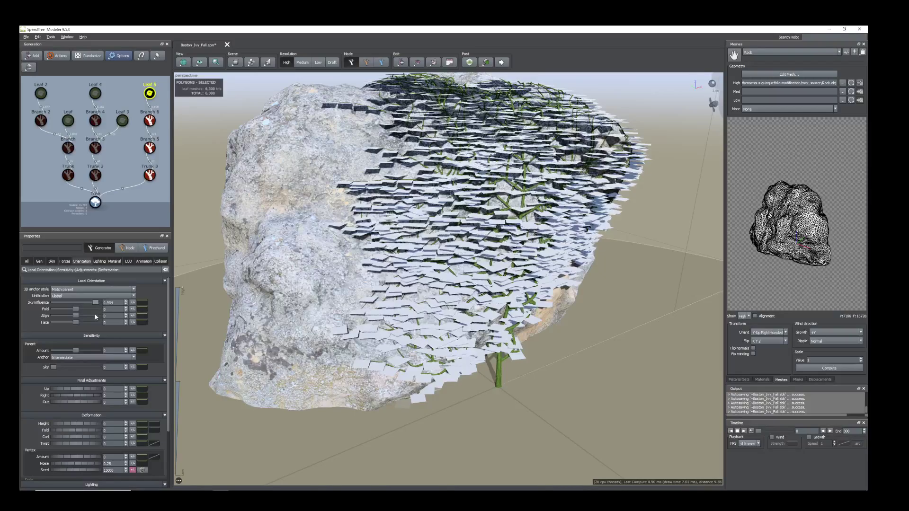
mouse_move(400, 319)
mouse_down()
mouse_move(372, 327)
mouse_move(396, 335)
mouse_move(394, 325)
mouse_up()
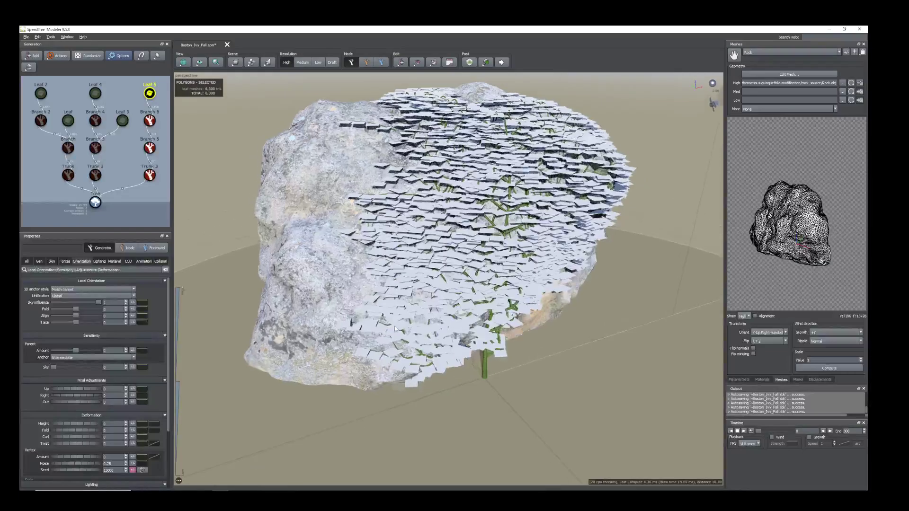
scroll(398, 311, up, 3)
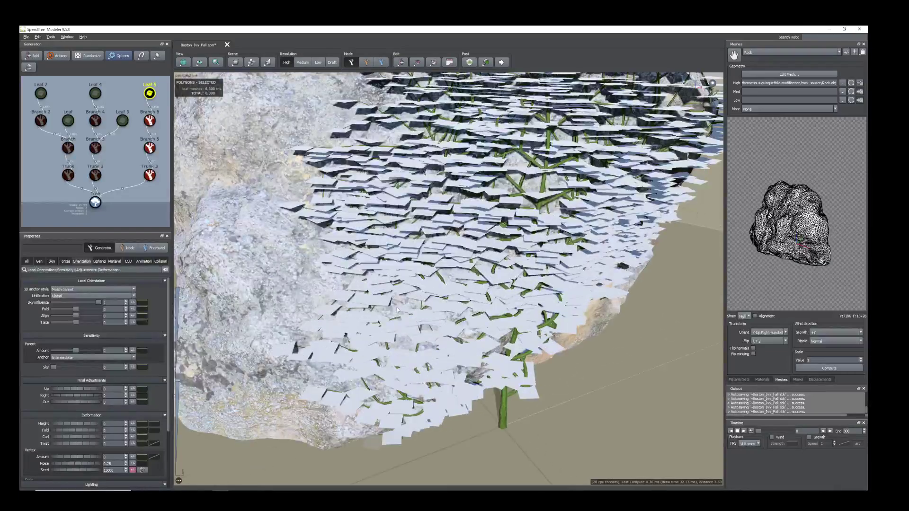
Assign the B_I_F_R_G ivy material to the leaves
click(116, 261)
click(132, 303)
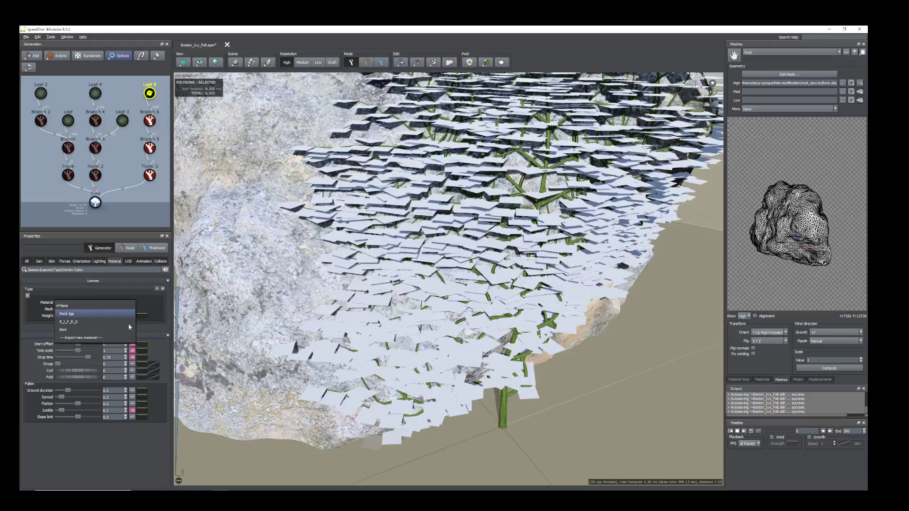
click(82, 325)
scroll(434, 284, down, 3)
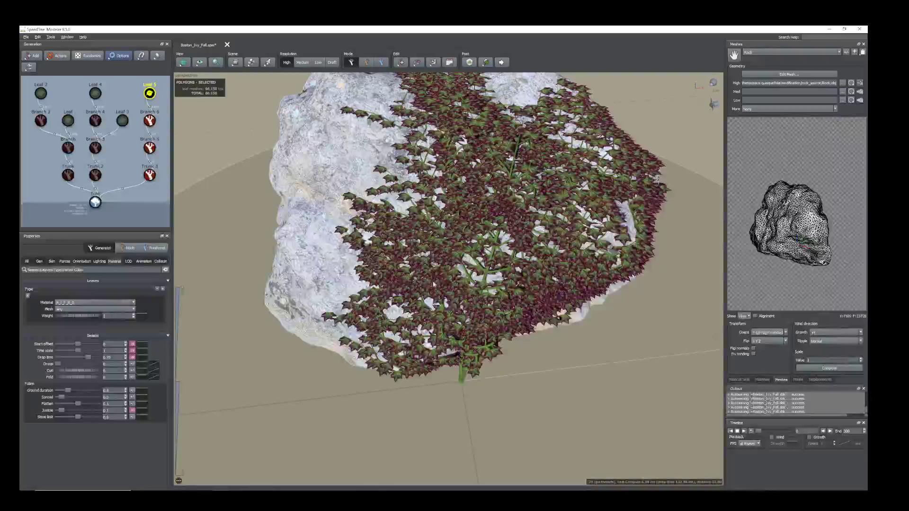
Inspect the textured leaves up close, then examine their material maps and cutout mesh in the mesh editor
click(434, 284)
scroll(434, 284, up, 3)
drag(433, 284, 550, 289)
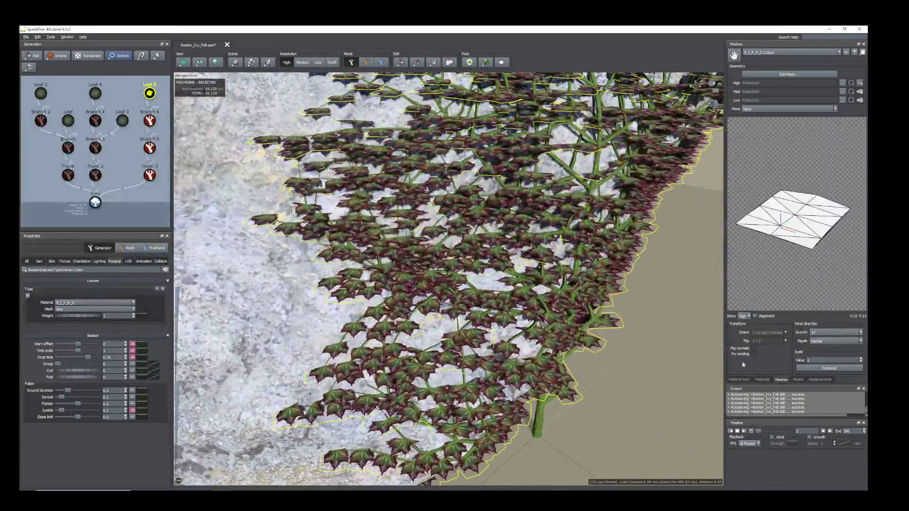
click(763, 379)
drag(667, 294, 613, 293)
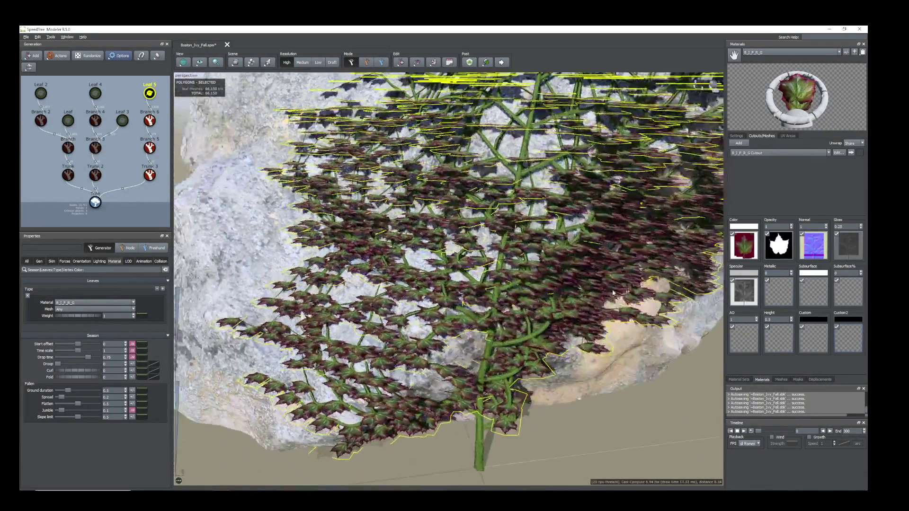
scroll(613, 292, down, 3)
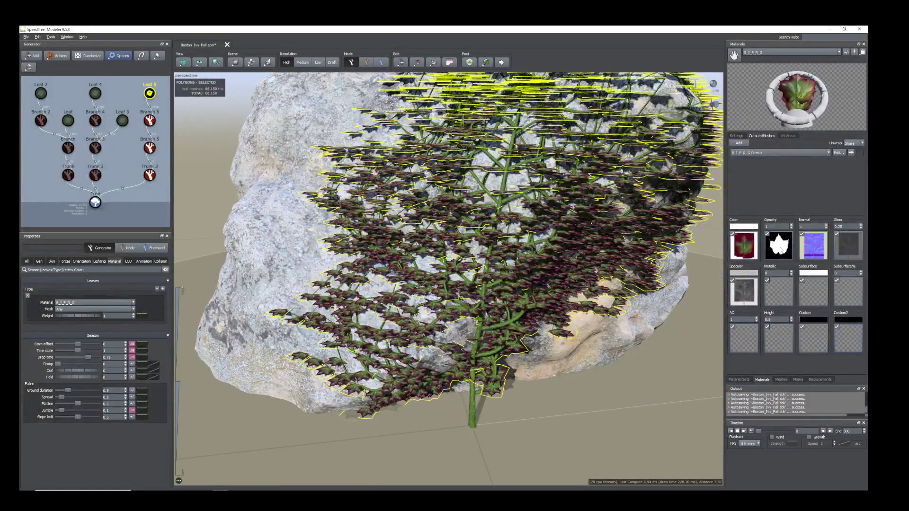
scroll(502, 270, down, 2)
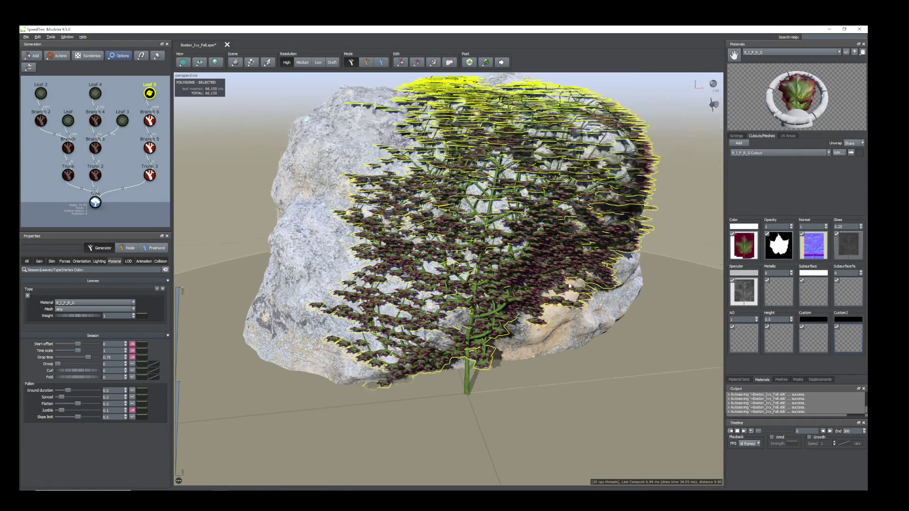
drag(502, 270, 587, 285)
click(501, 231)
click(487, 263)
scroll(486, 264, up, 5)
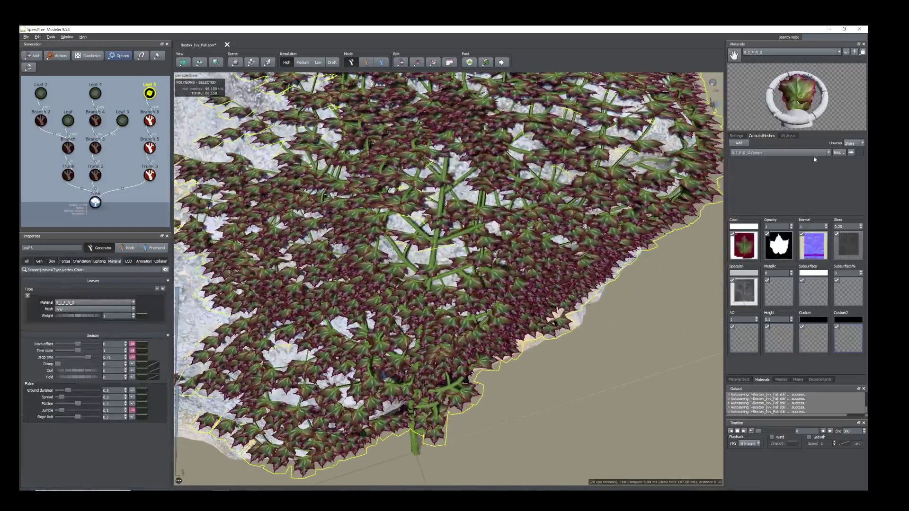
click(838, 153)
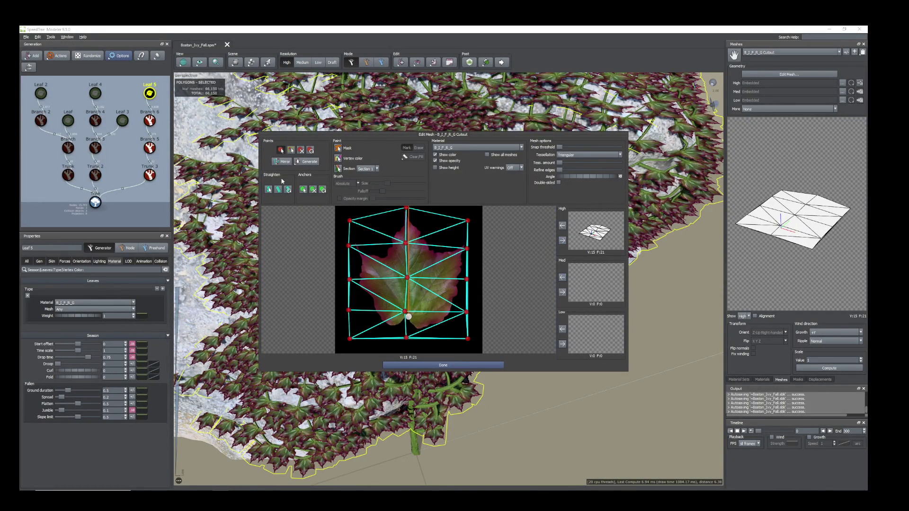
click(454, 365)
Increase the leaves' Fold deformation slightly so the blades bend along their midrib
drag(405, 288, 230, 287)
drag(183, 209, 165, 215)
click(81, 261)
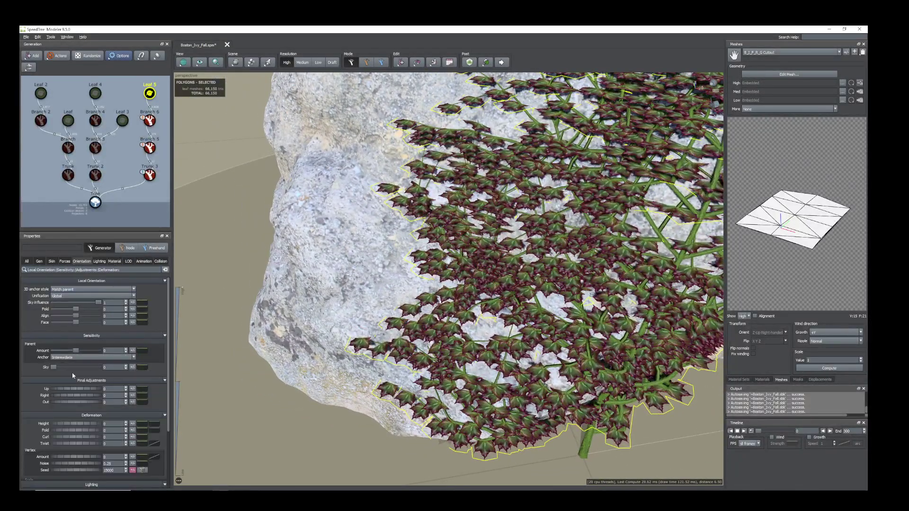
drag(59, 432, 67, 433)
scroll(473, 275, up, 3)
drag(489, 313, 543, 299)
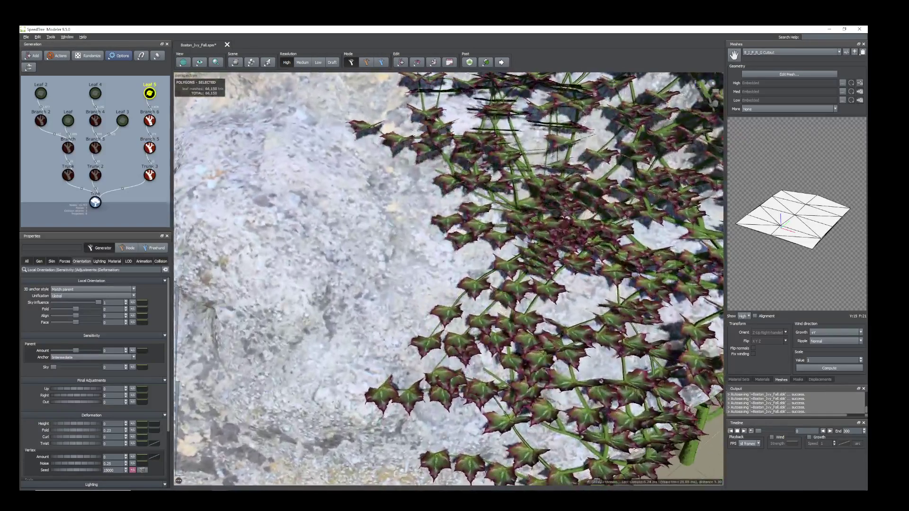
middle_drag(543, 300, 488, 277)
scroll(488, 277, up, 3)
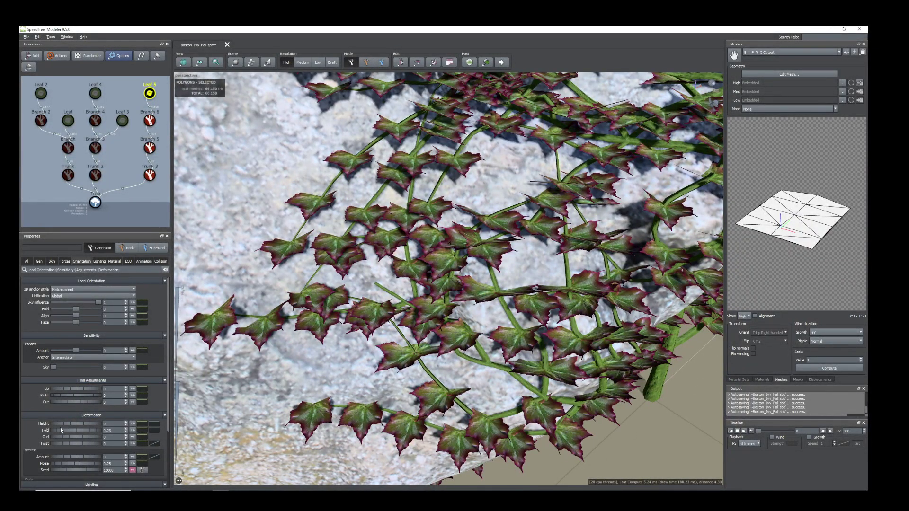
Set the leaves' Curl deformation to about -0.27 so their tips droop
drag(62, 432, 47, 438)
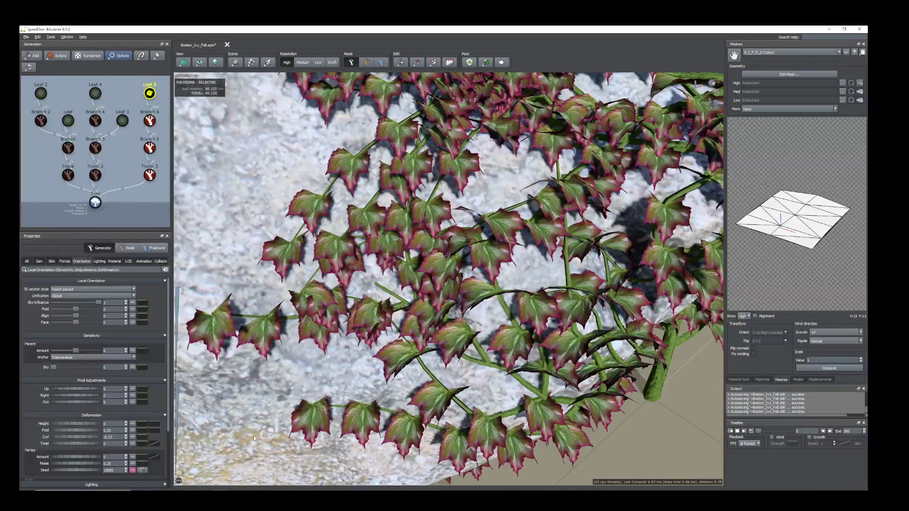
scroll(526, 293, down, 3)
drag(535, 294, 535, 331)
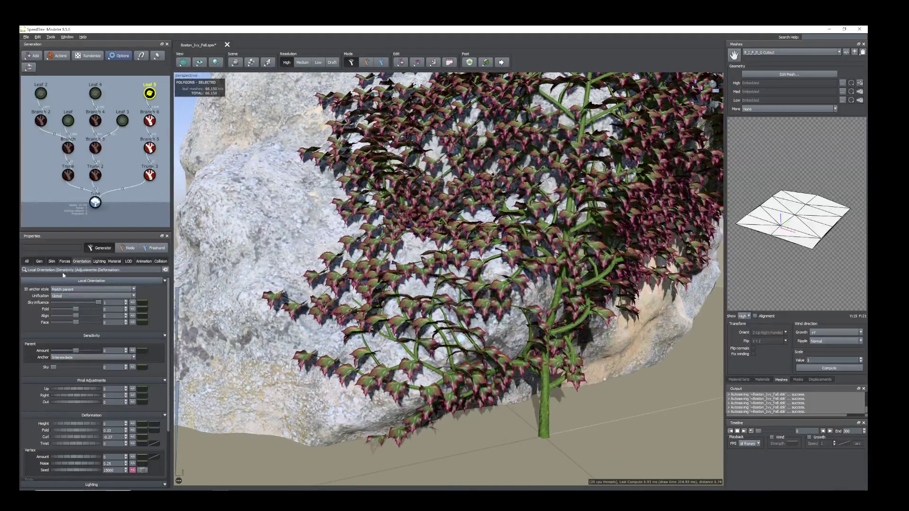
scroll(639, 310, down, 3)
drag(639, 310, 620, 315)
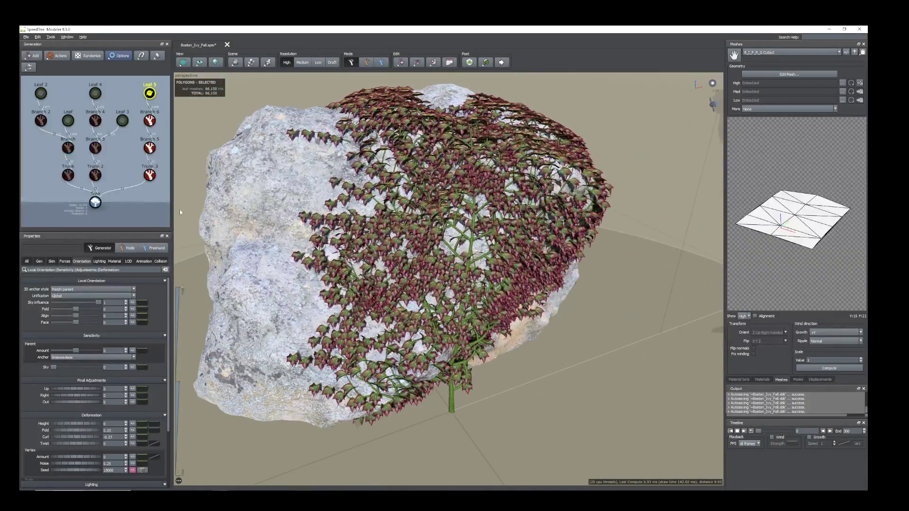
Lower the end of the leaf size's parent curve to about 0.127 so leaves shrink toward the branch tips
click(150, 93)
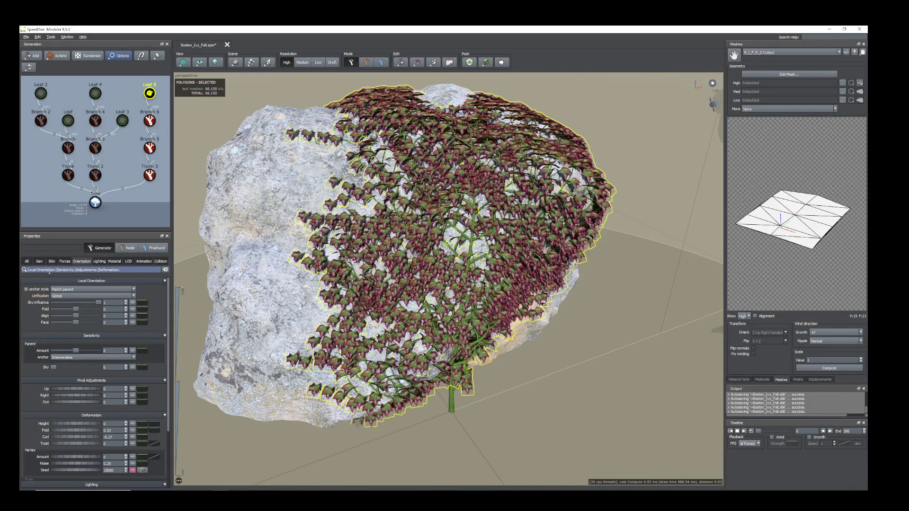
click(39, 261)
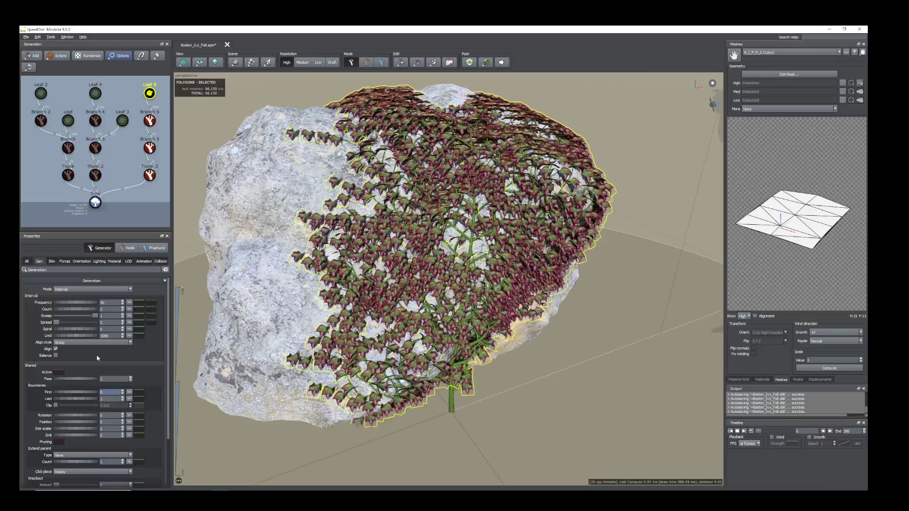
click(51, 261)
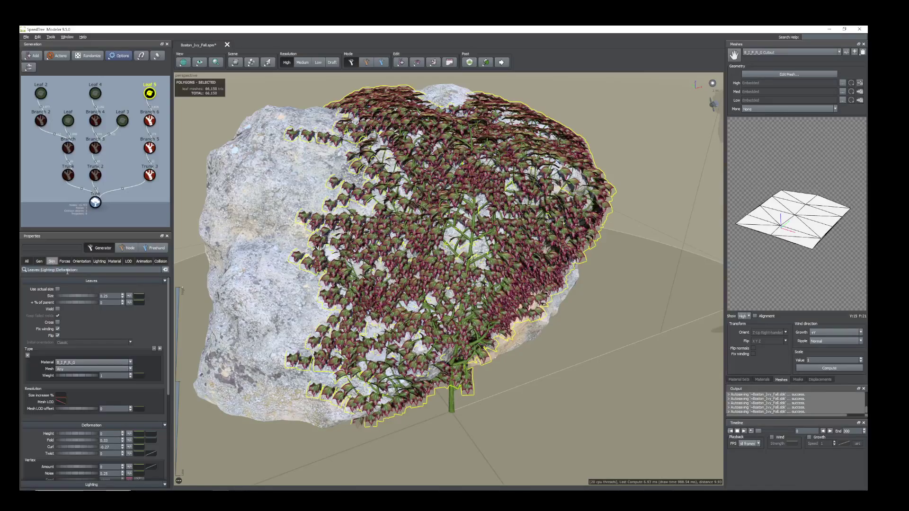
click(138, 297)
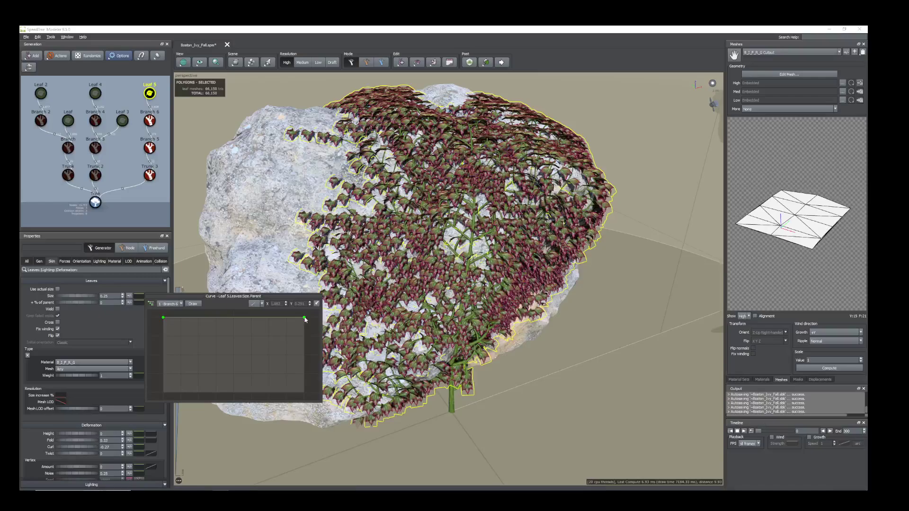
drag(306, 320, 304, 356)
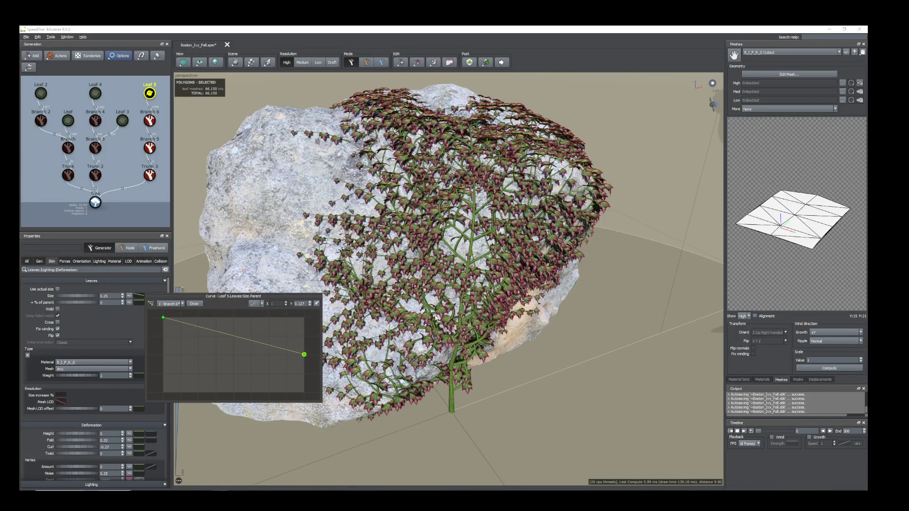
mouse_move(436, 318)
mouse_down()
mouse_move(417, 300)
mouse_move(429, 307)
mouse_up()
scroll(434, 342, up, 2)
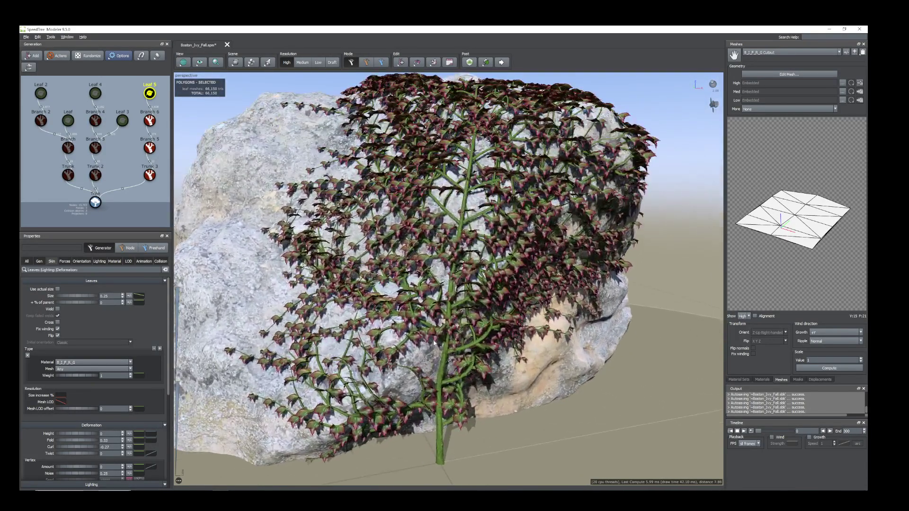
drag(434, 342, 397, 336)
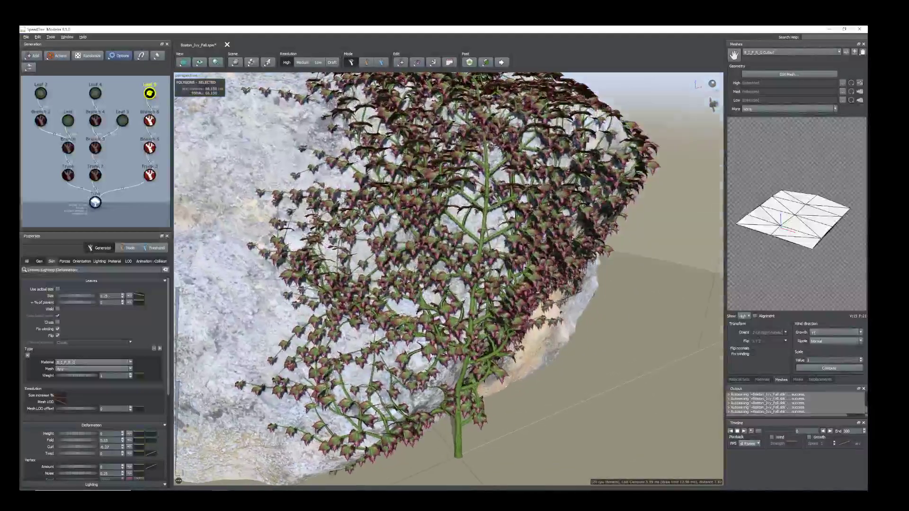
Raise the end of the leaf size's parent curve to about 0.16 for a gentler taper
click(140, 298)
drag(306, 356, 304, 346)
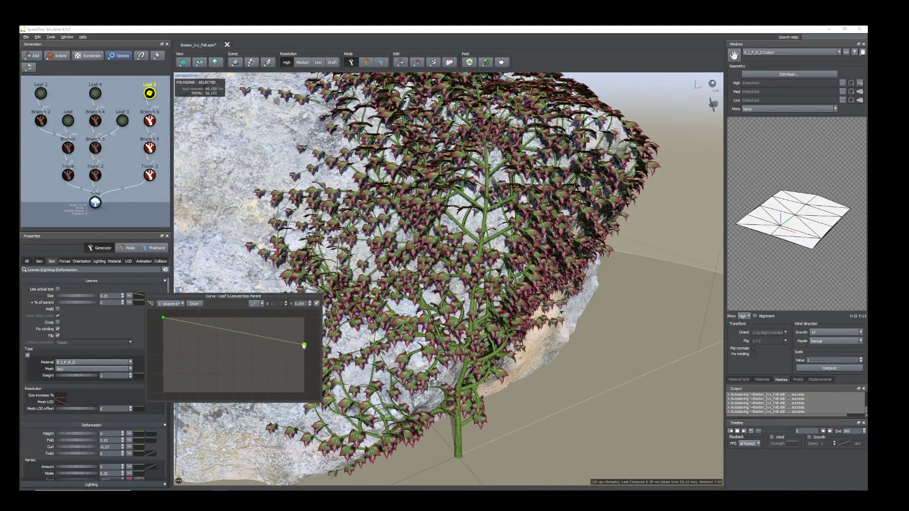
mouse_move(461, 327)
mouse_down()
mouse_move(408, 313)
mouse_move(462, 328)
mouse_up()
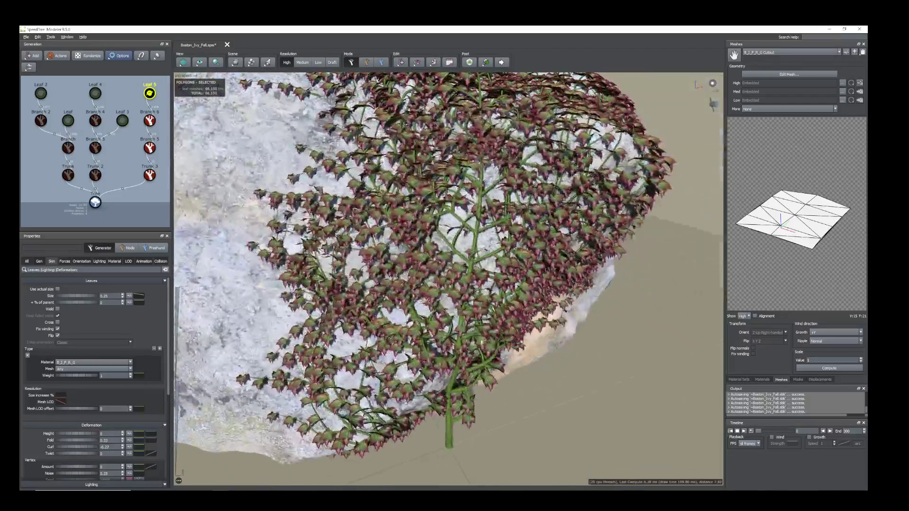
scroll(462, 328, down, 3)
scroll(461, 327, up, 5)
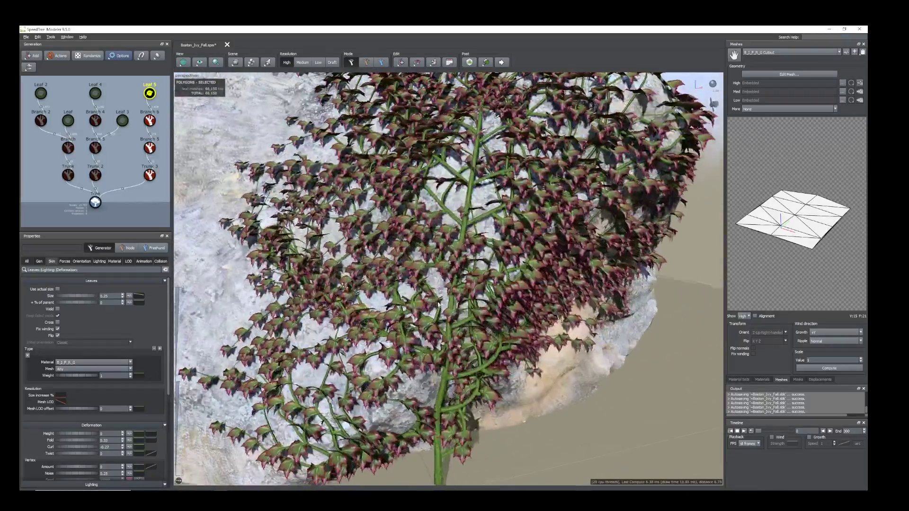
Set the leaves' Sink to about -0.04 in their generation properties to offset them from the branches
scroll(377, 334, down, 3)
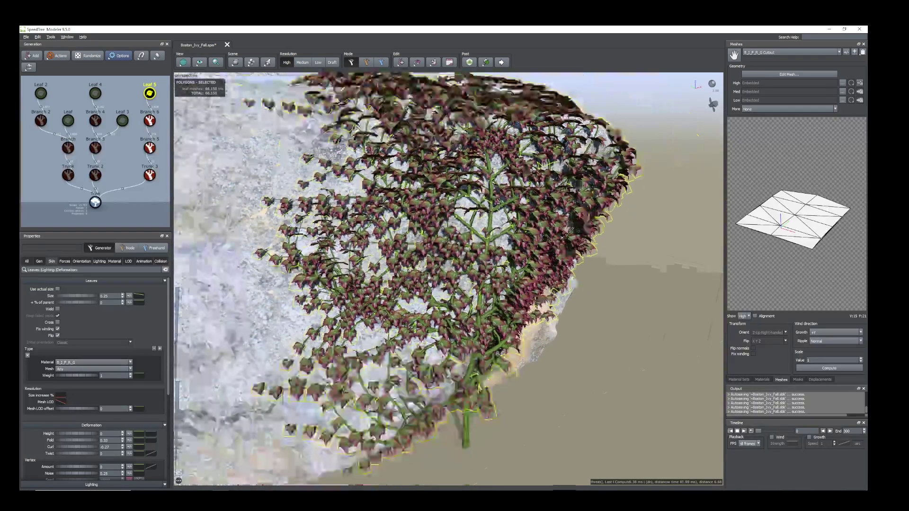
click(39, 262)
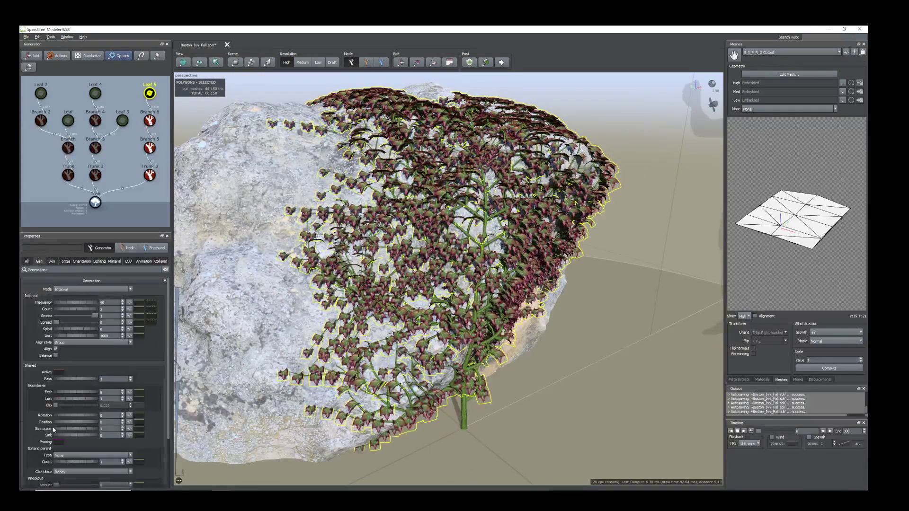
drag(73, 436, 72, 438)
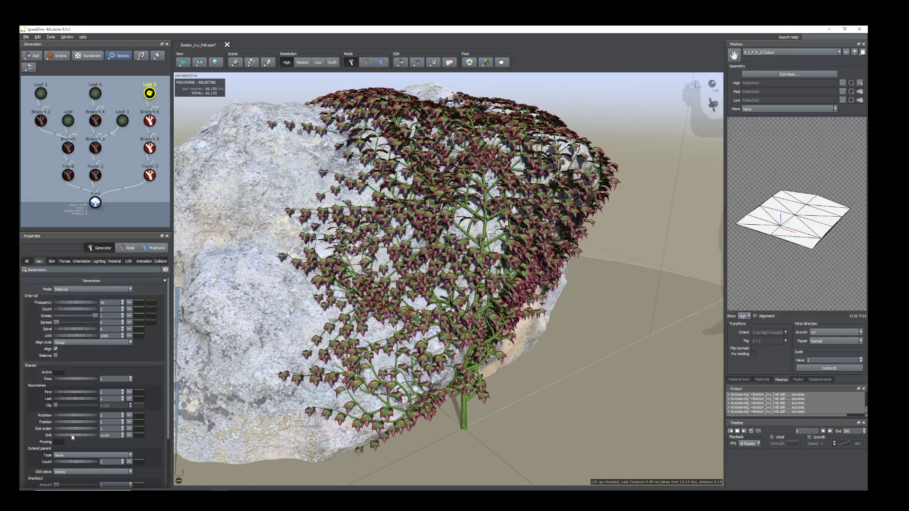
Set the leaves' generation Rotation to 0.01 and give it a small random variance
drag(356, 359, 332, 350)
scroll(313, 350, down, 2)
scroll(392, 292, up, 5)
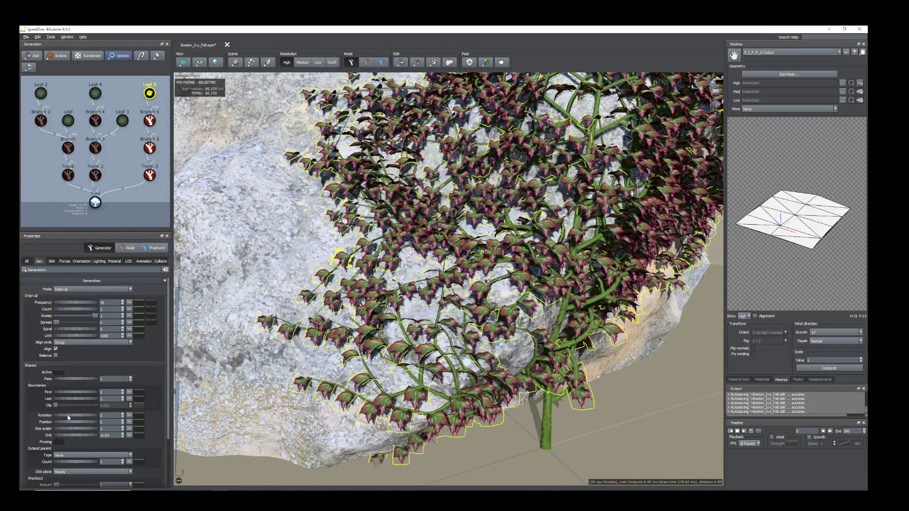
drag(69, 418, 70, 418)
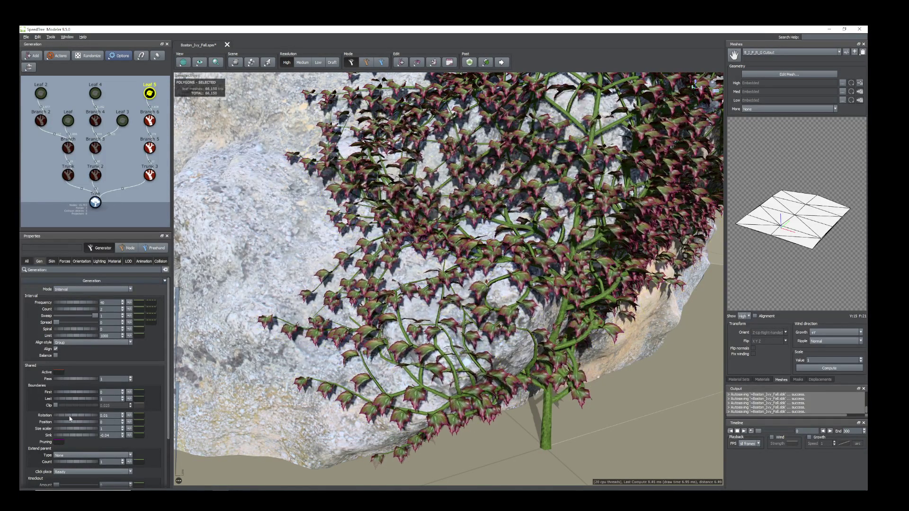
click(130, 415)
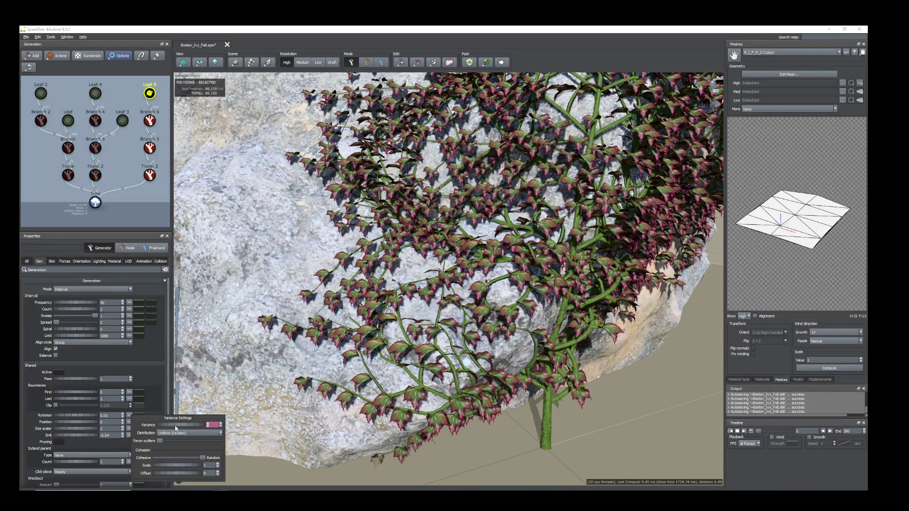
drag(176, 429, 198, 430)
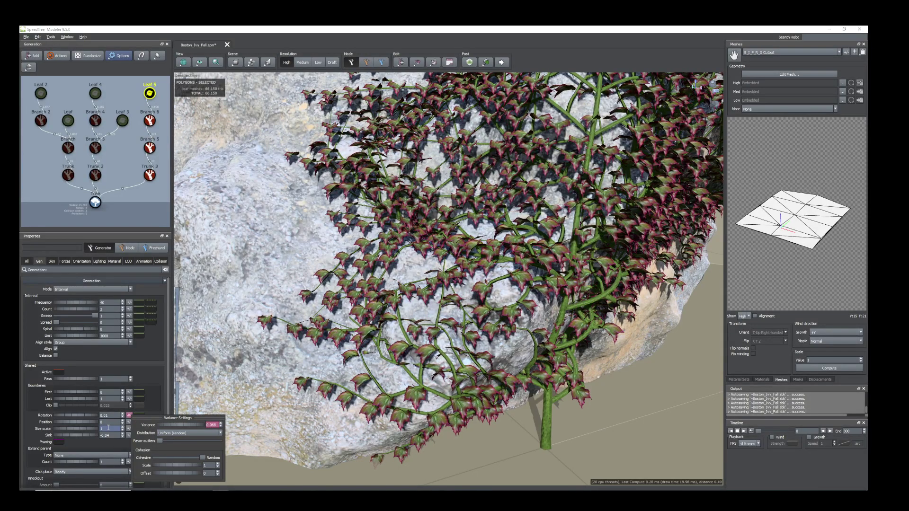
Add a small uniform random variance to the leaves' Position along the branches to break up their even spacing
click(129, 423)
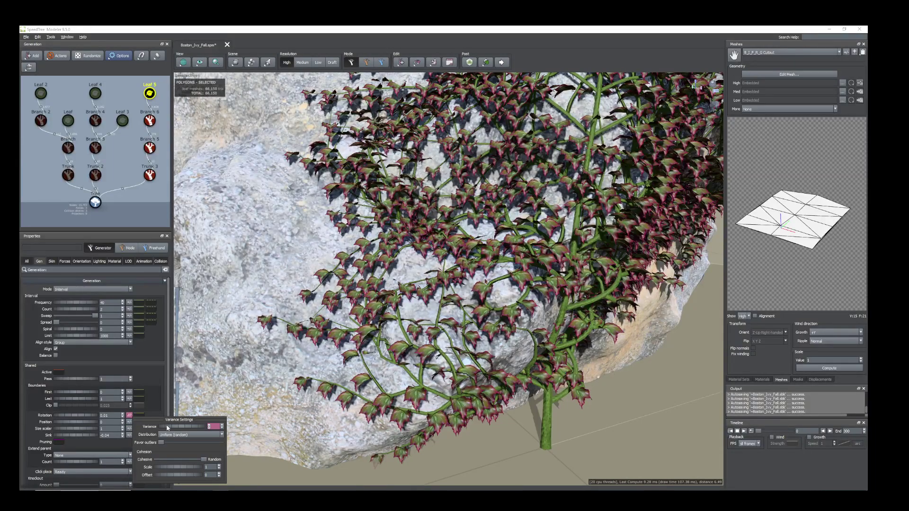
drag(166, 428, 180, 429)
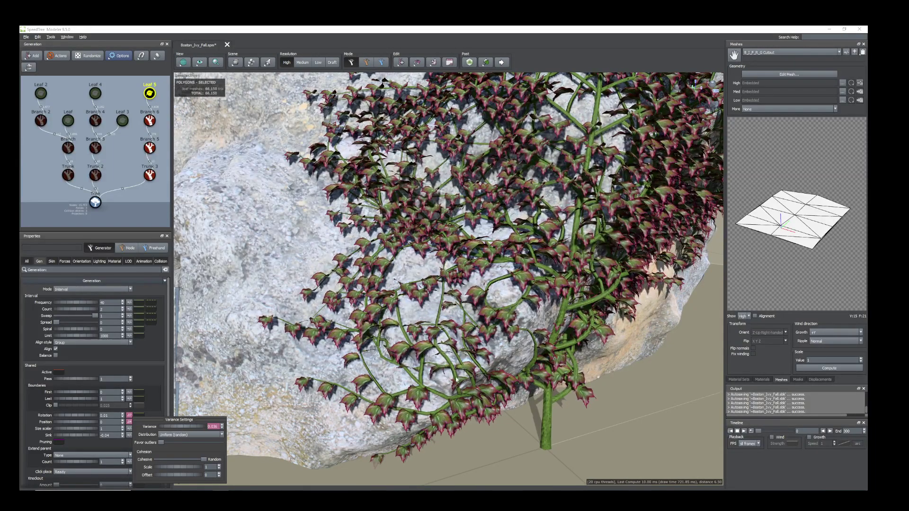
drag(456, 379, 473, 381)
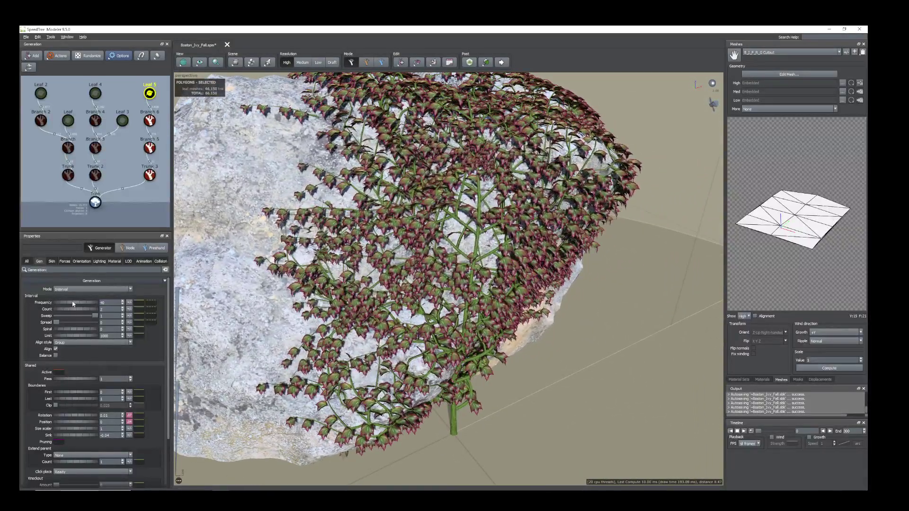
Add random variance to the leaves' Fold, Curl and Twist deformations so the blades differ in shape
click(81, 261)
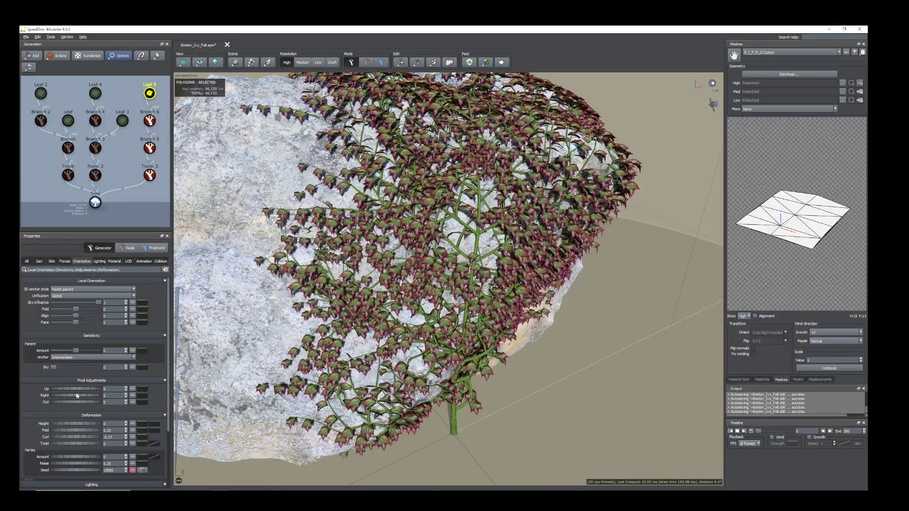
click(133, 431)
drag(182, 430, 188, 429)
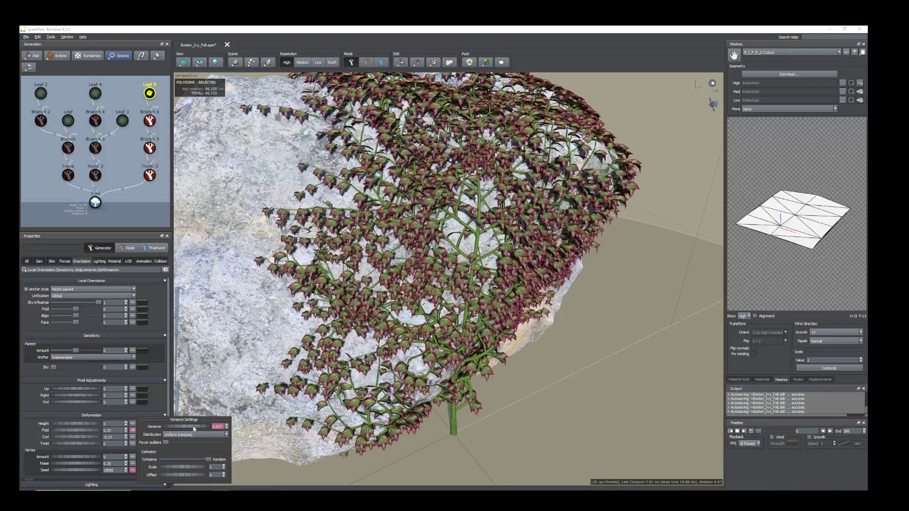
click(132, 438)
drag(195, 431, 222, 436)
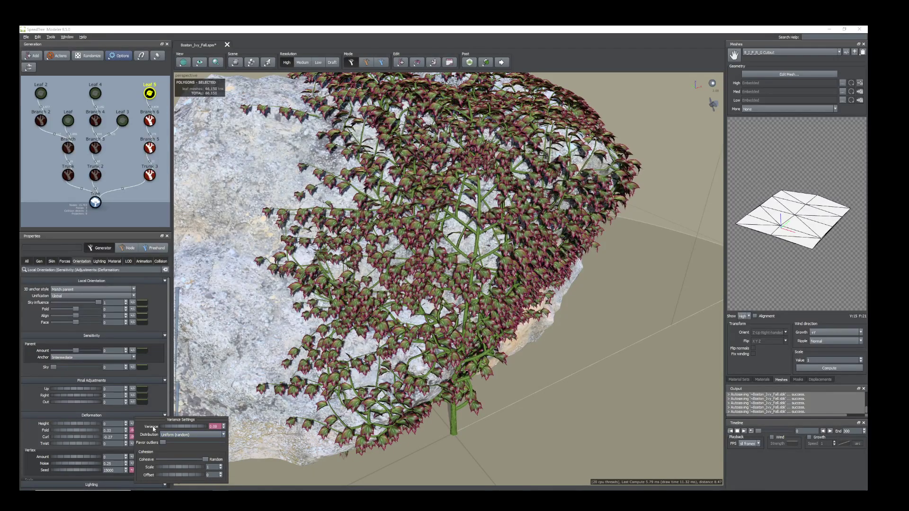
click(133, 444)
drag(180, 428, 199, 433)
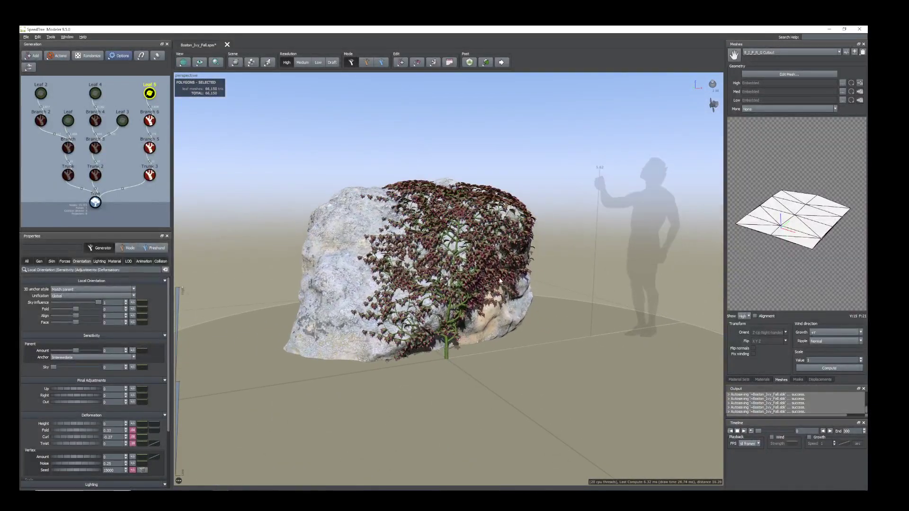
scroll(500, 280, up, 8)
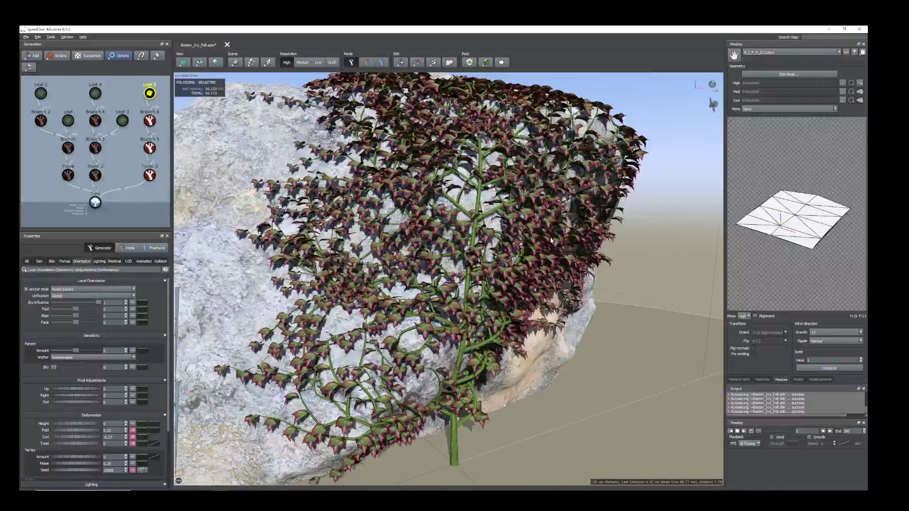
drag(550, 240, 511, 338)
drag(613, 372, 586, 392)
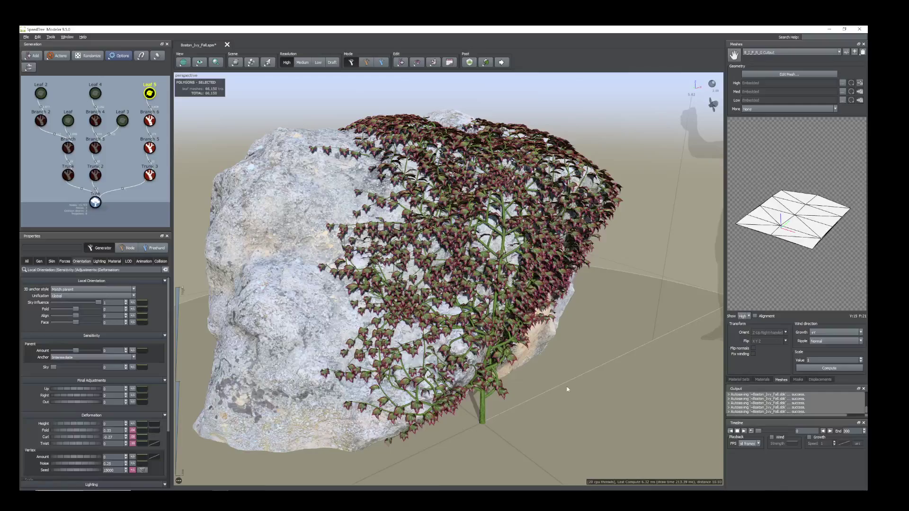